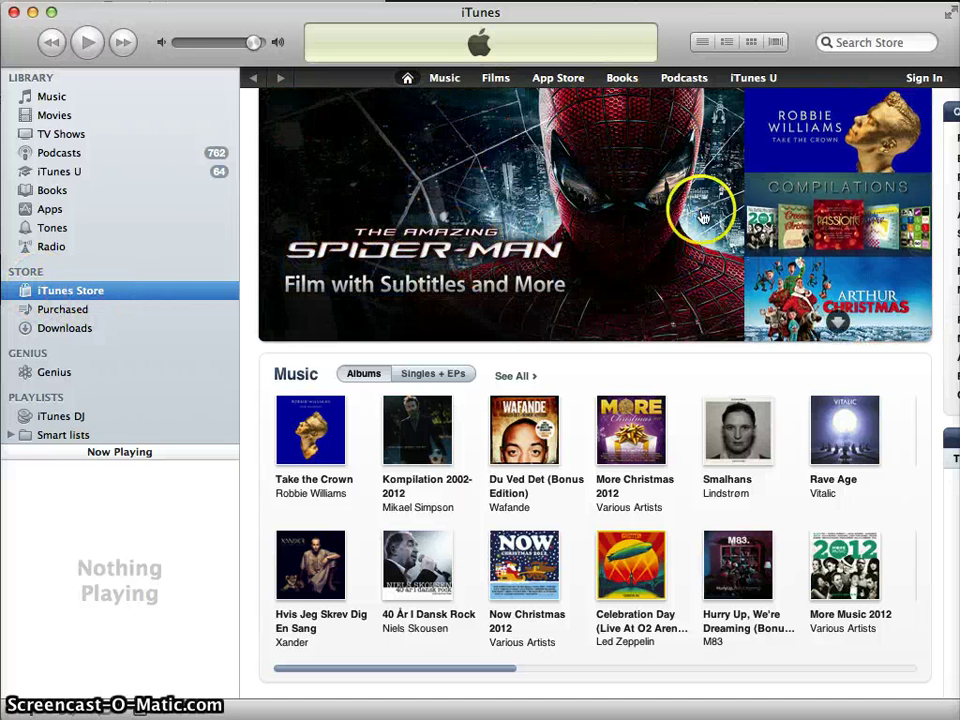
Scroll through the iTunes Store front page to look over its contents.
scroll(400, 435, "down", 5)
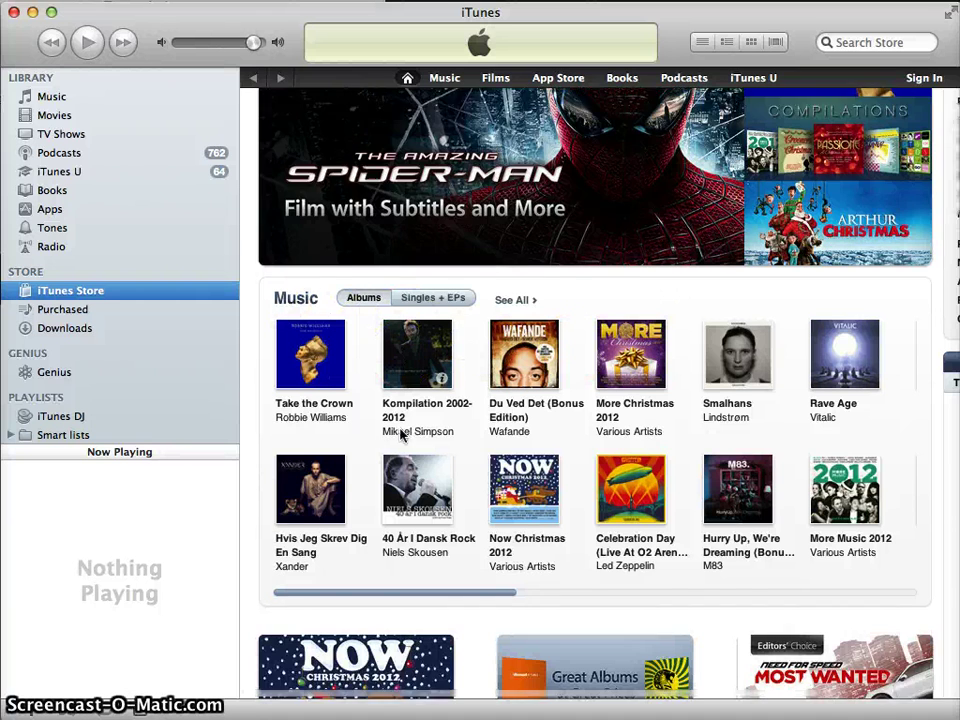
scroll(400, 435, "down", 3)
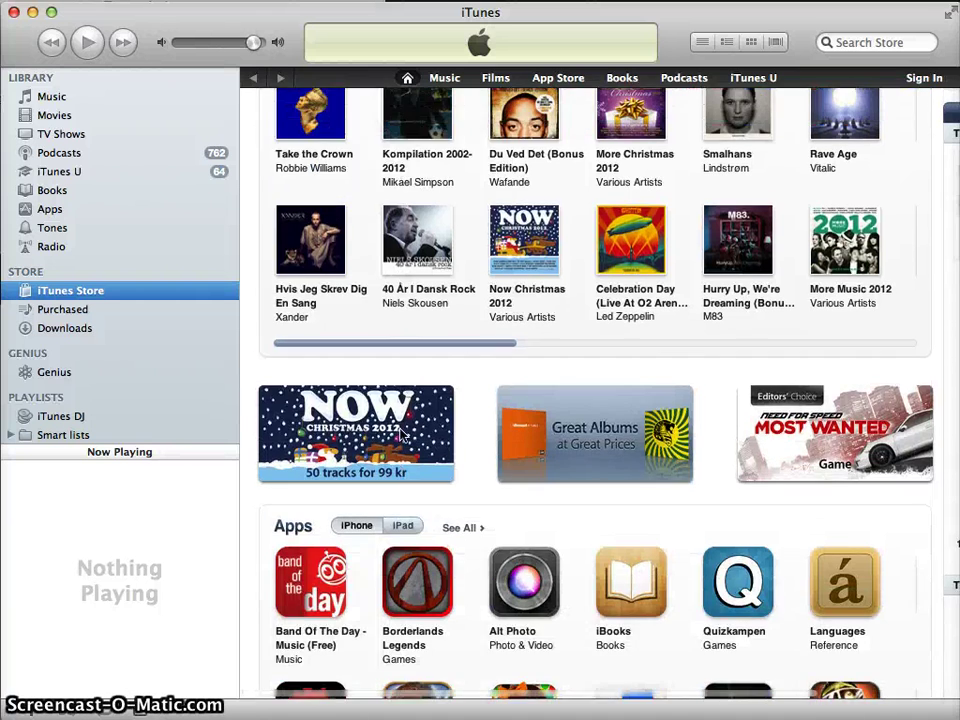
scroll(400, 435, "up", 9)
scroll(400, 435, "down", 13)
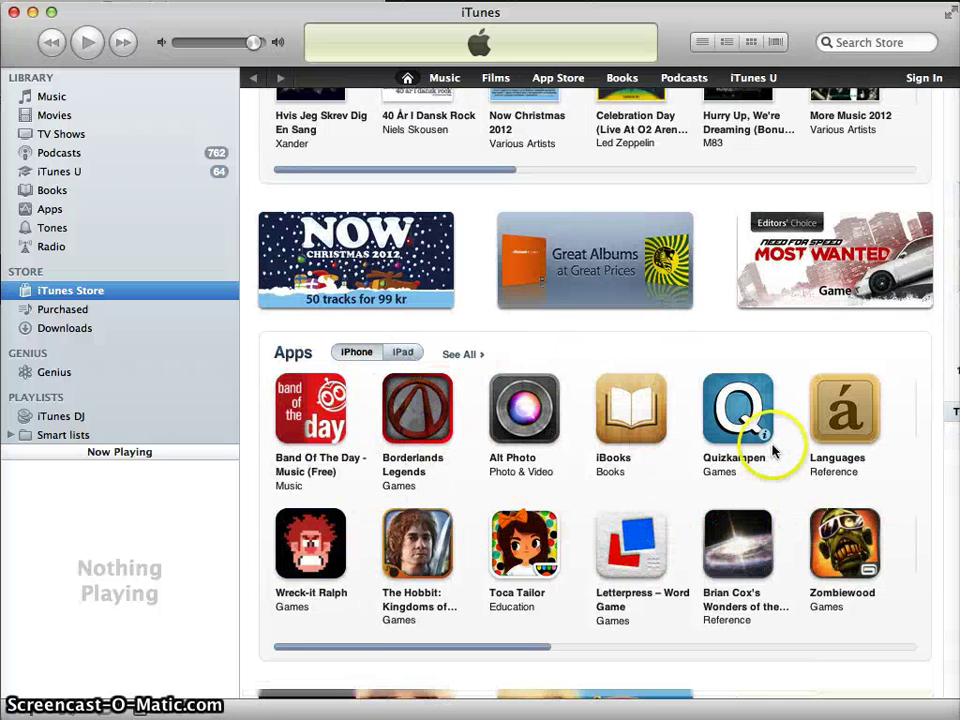
scroll(770, 450, "down", 2)
scroll(773, 452, "down", 1)
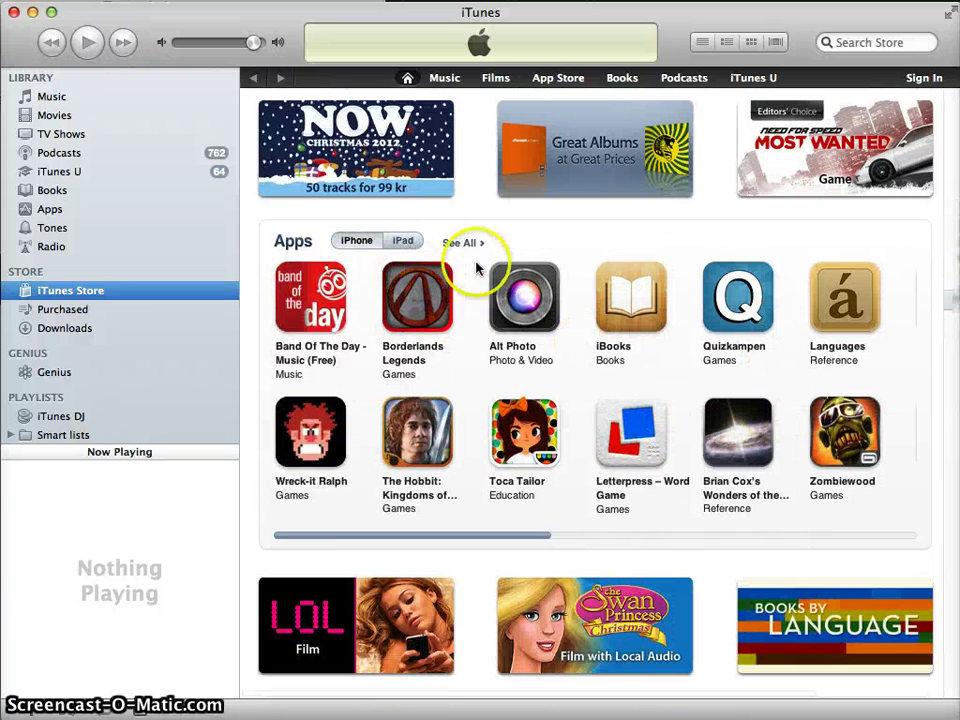
scroll(564, 358, "down", 3)
scroll(564, 358, "up", 18)
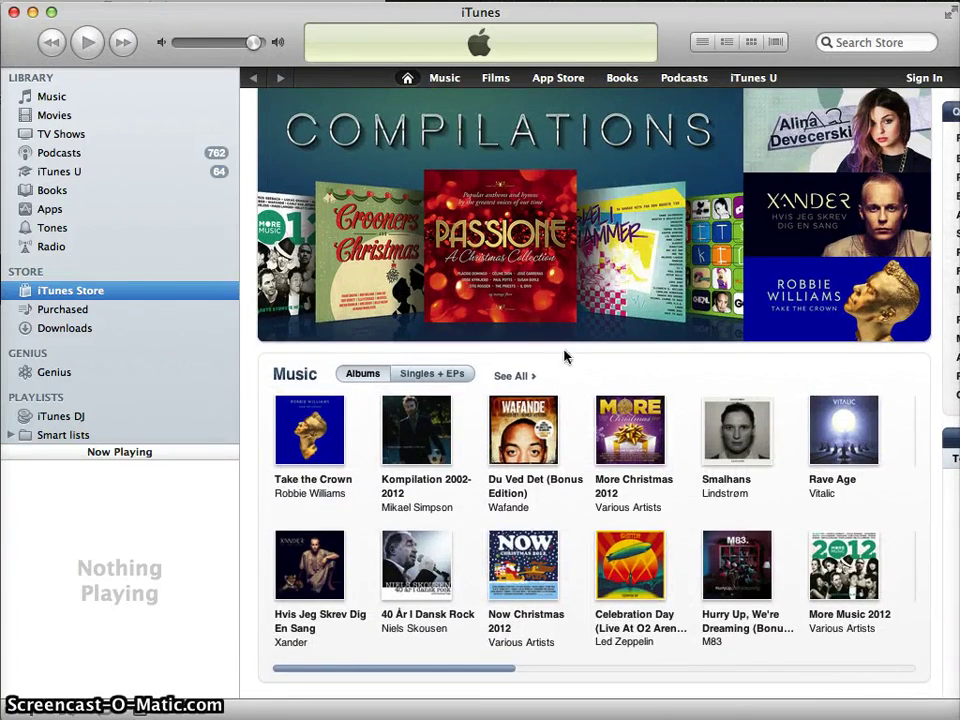
Glance at the iTunes U categories, then pick News & Politics from the Podcasts categories.
left_click(714, 80)
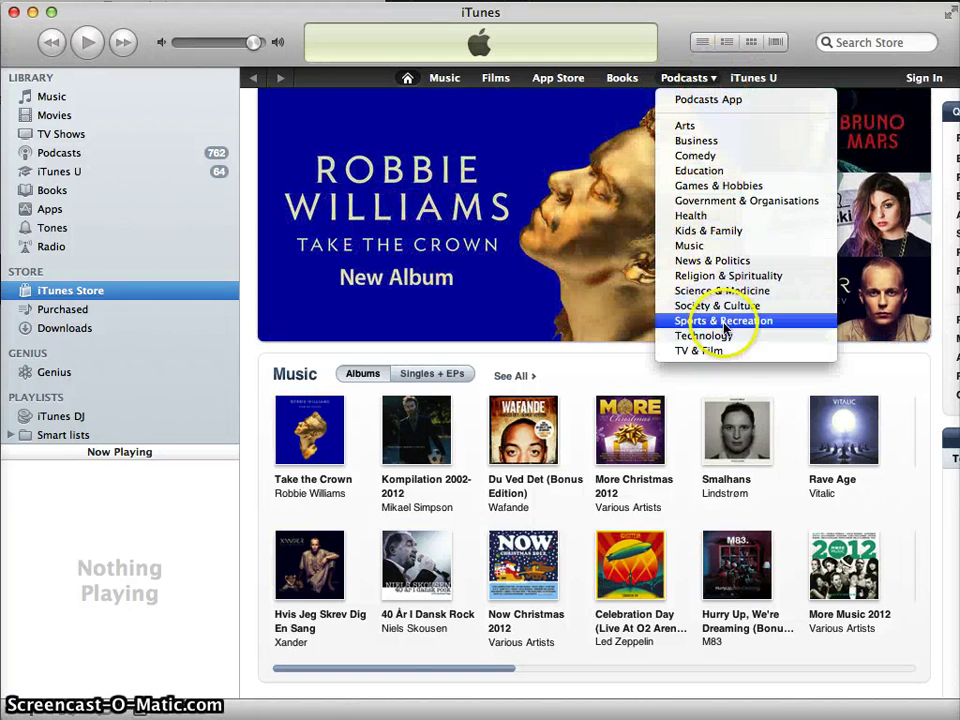
left_click(783, 82)
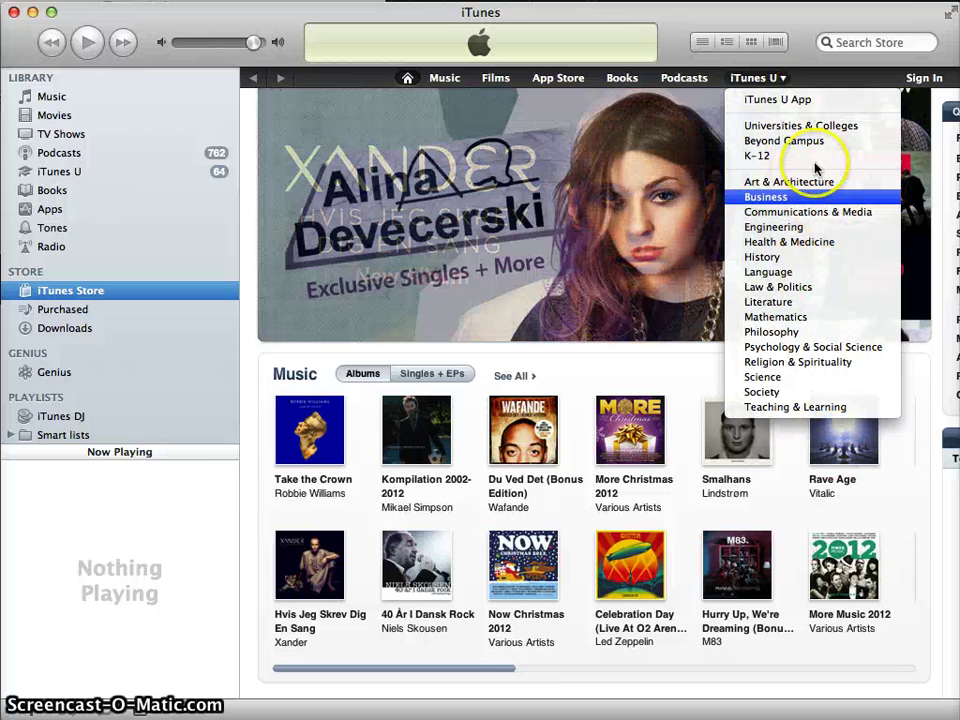
left_click(720, 78)
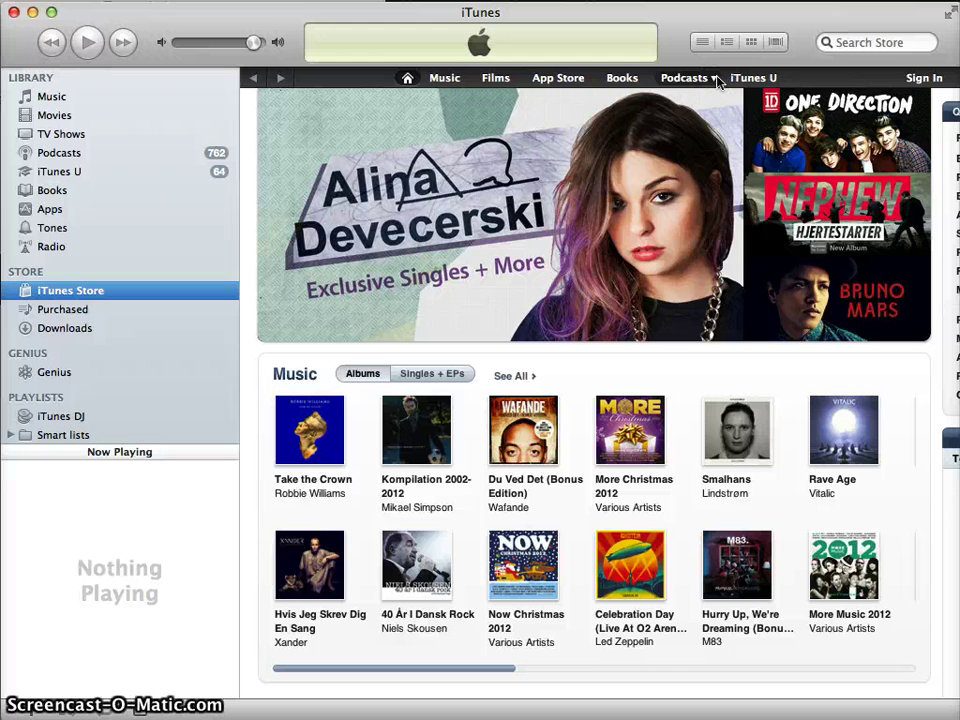
left_click(715, 79)
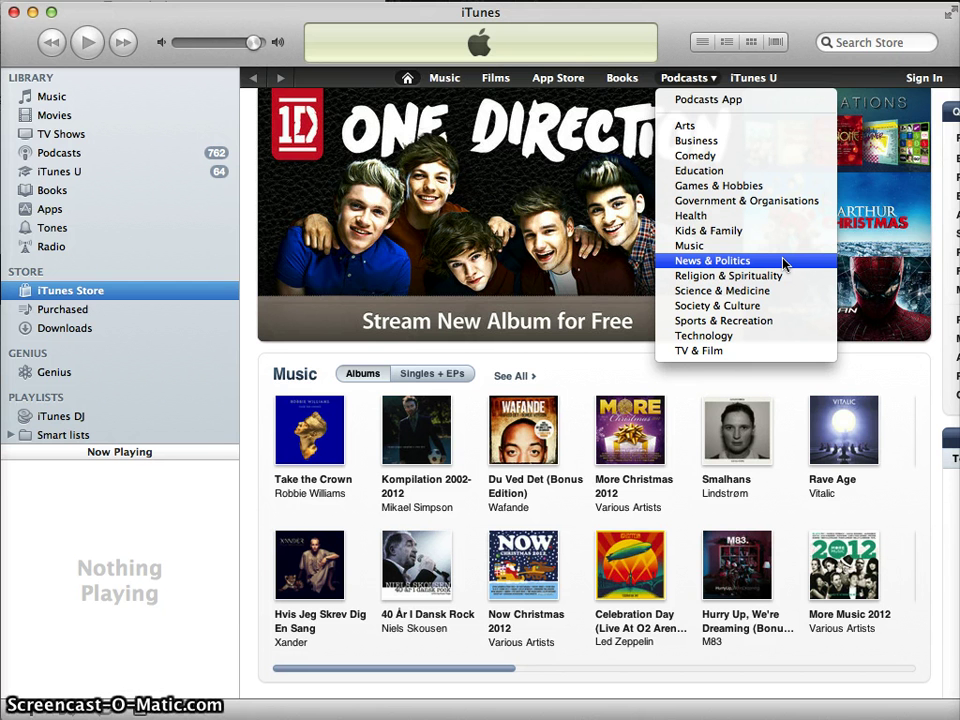
left_click(786, 263)
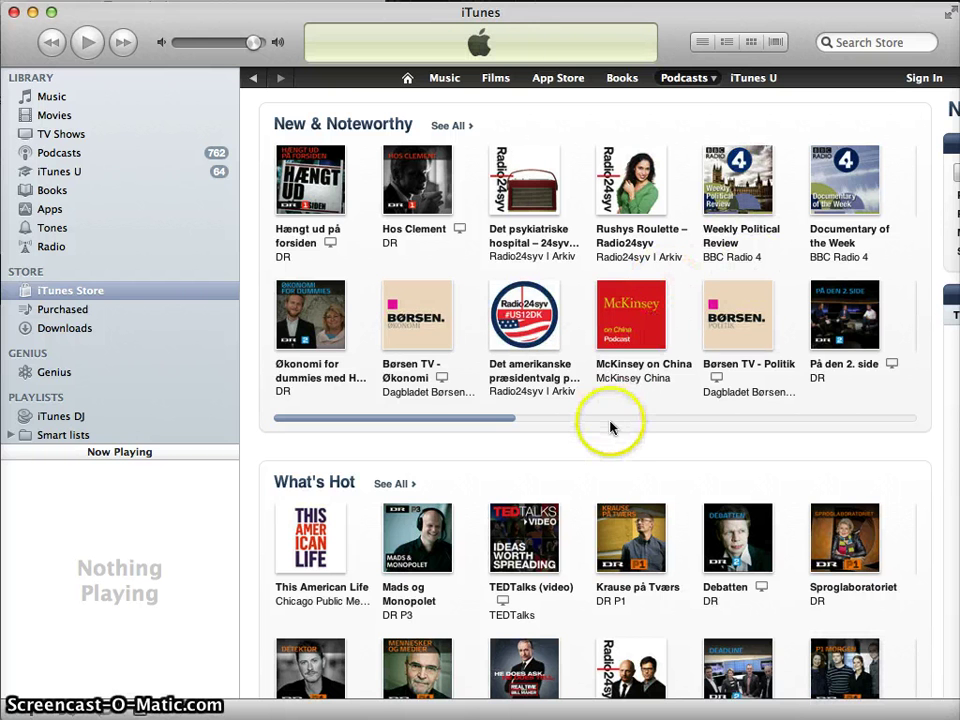
scroll(611, 428, "down", 3)
scroll(611, 428, "down", 5)
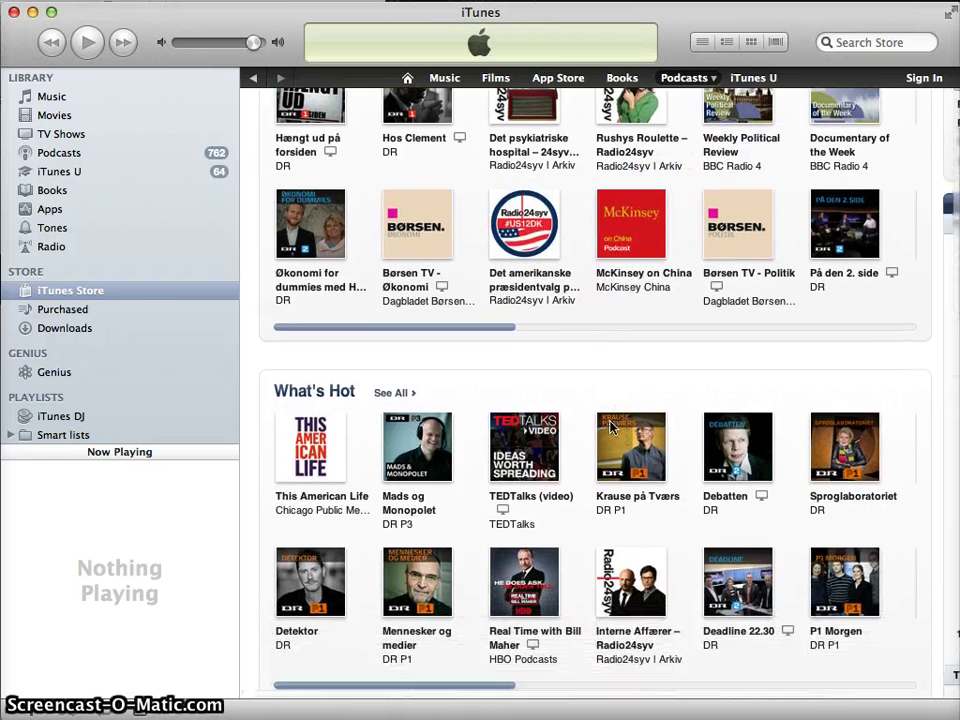
scroll(611, 428, "up", 8)
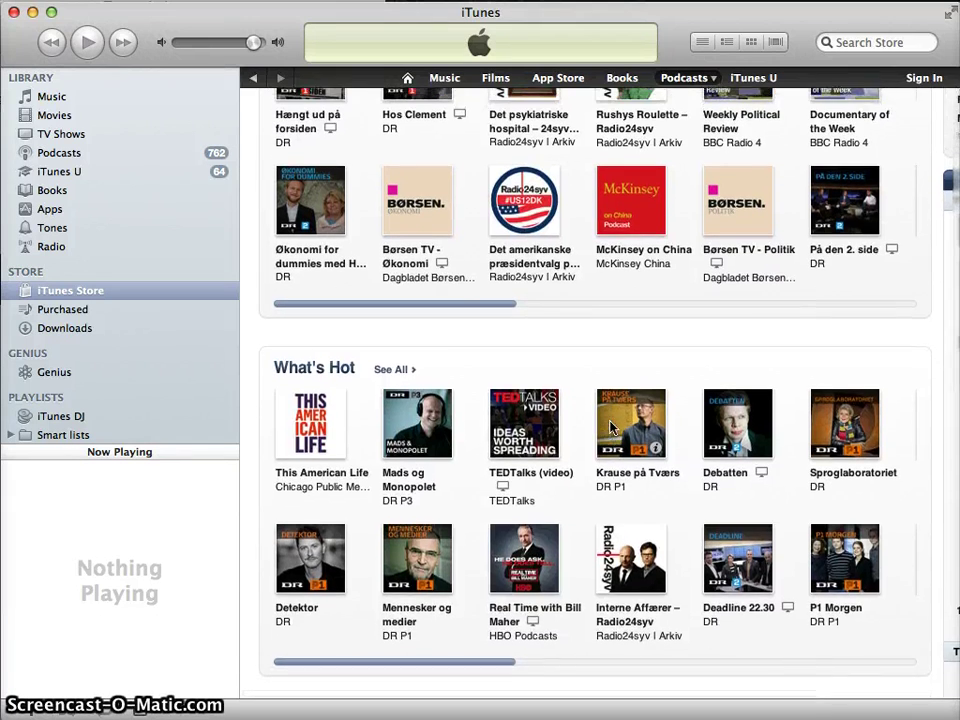
scroll(611, 428, "down", 1)
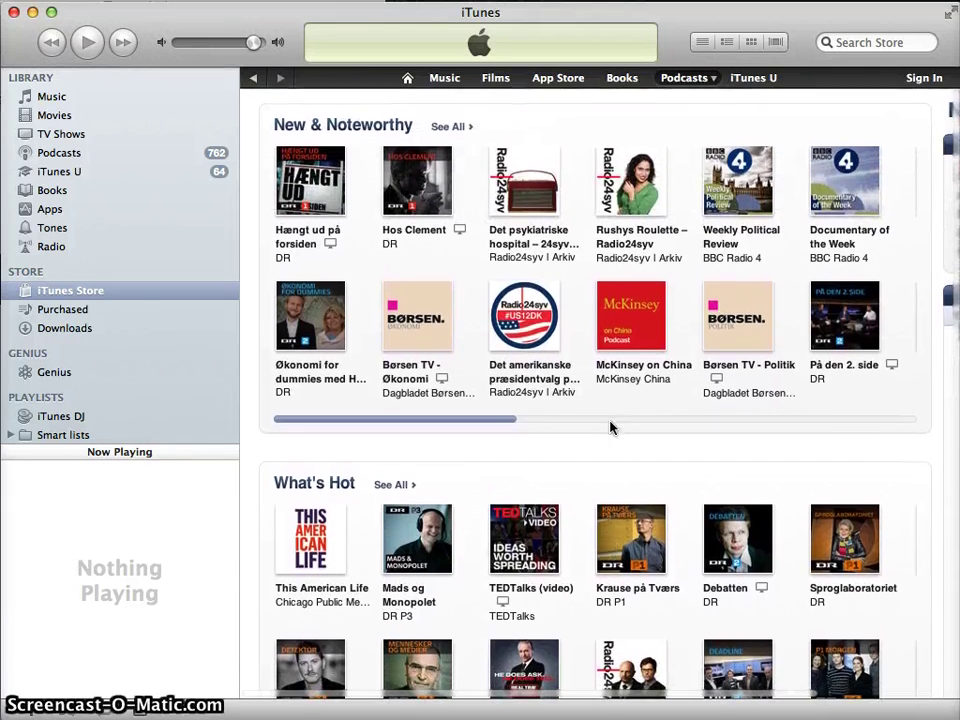
scroll(611, 428, "down", 8)
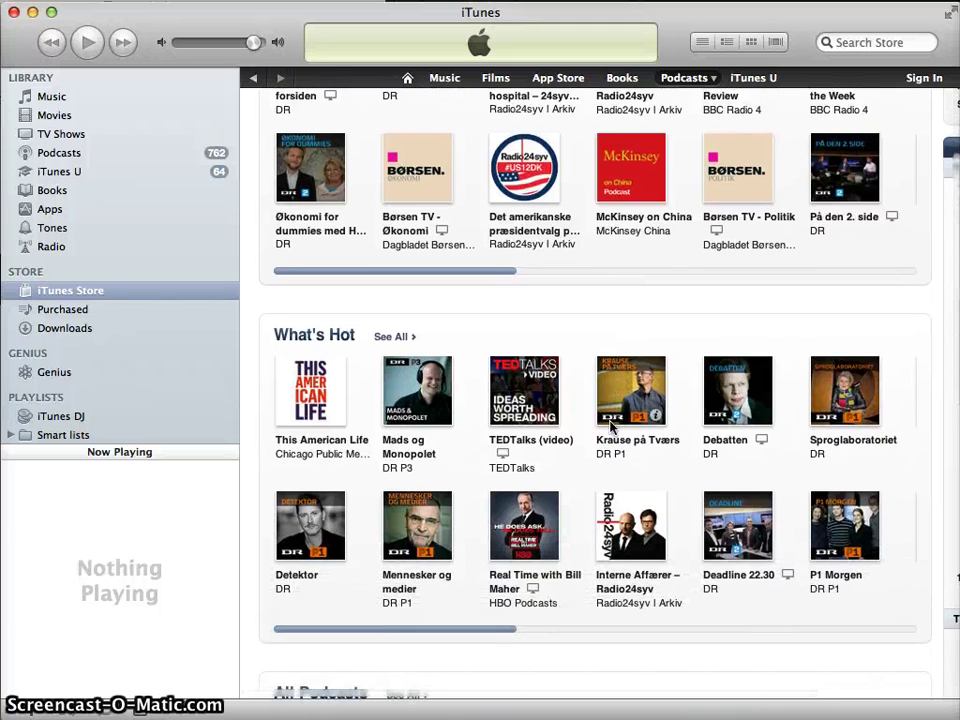
scroll(611, 428, "down", 3)
scroll(381, 430, "down", 9)
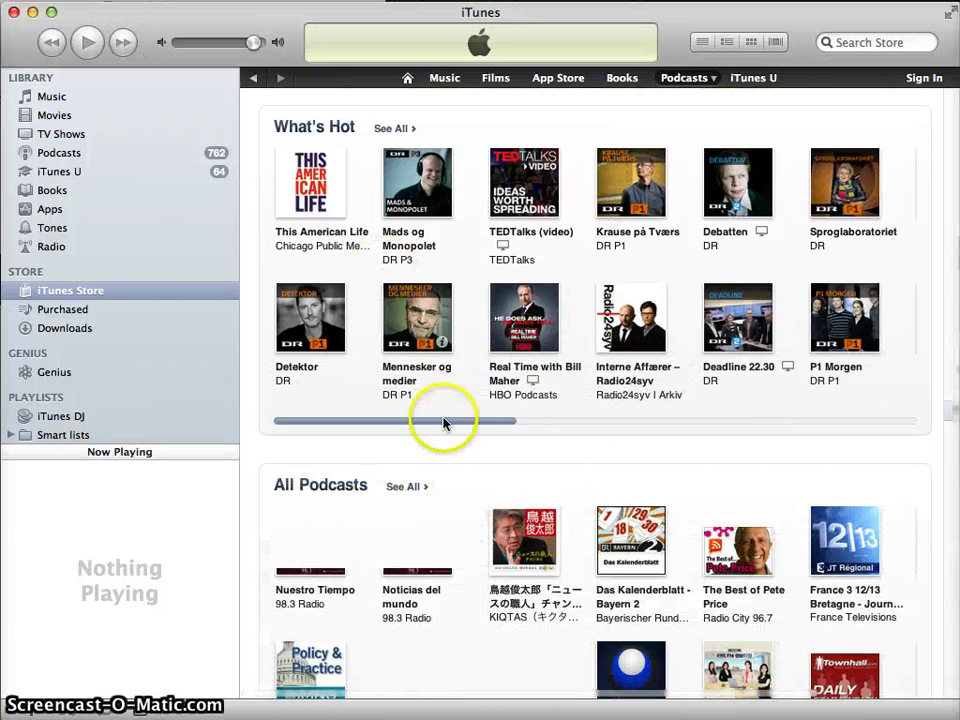
scroll(690, 266, "down", 3)
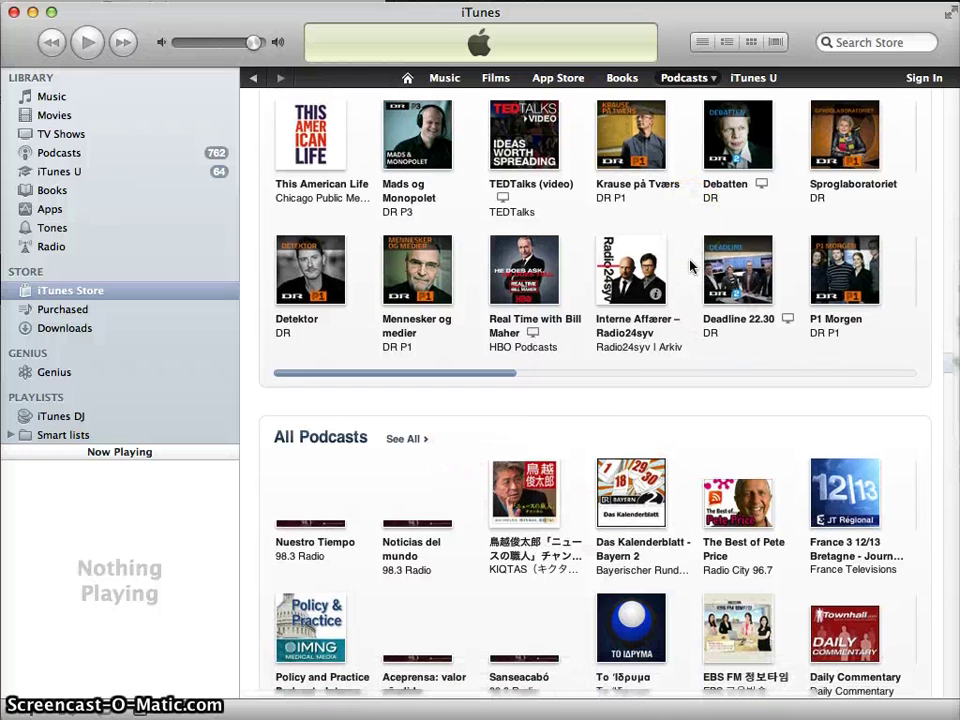
scroll(690, 266, "down", 6)
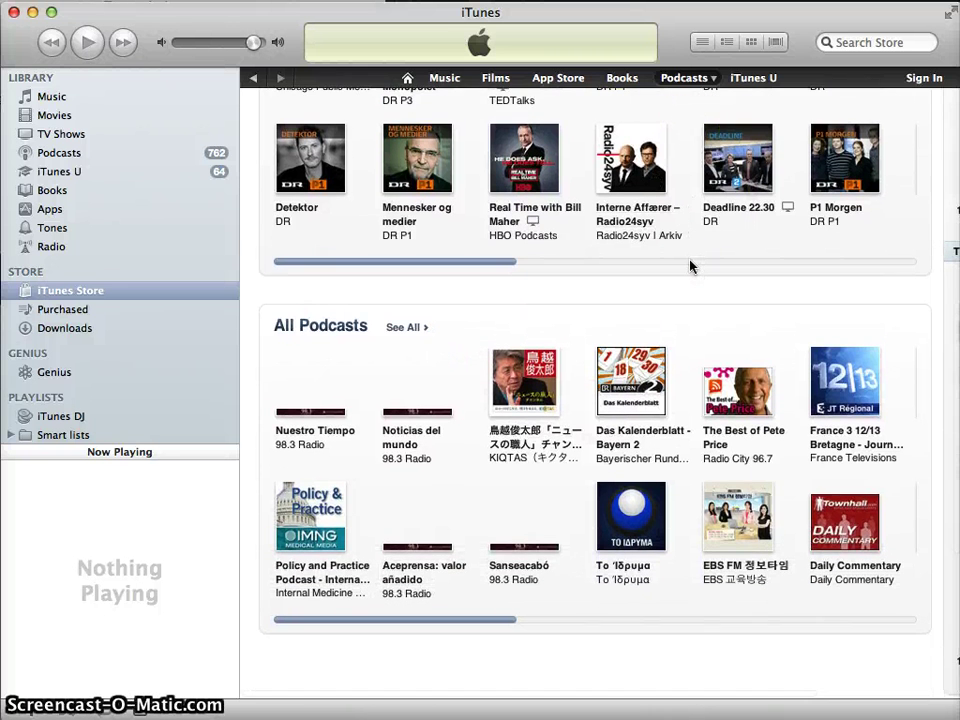
scroll(690, 266, "down", 3)
scroll(690, 266, "up", 10)
scroll(690, 266, "up", 6)
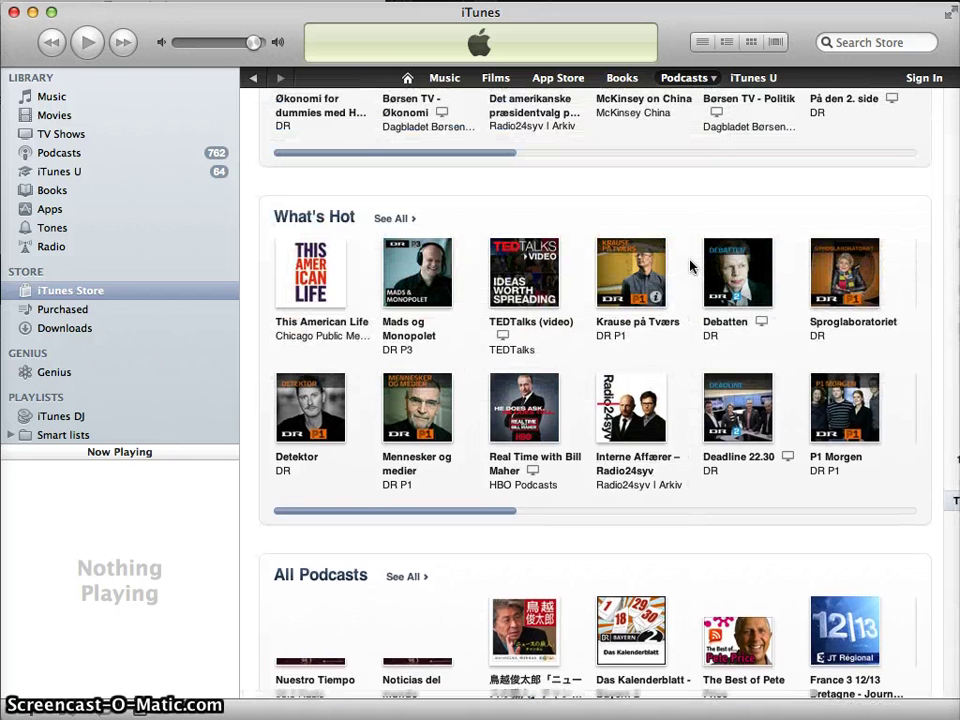
scroll(690, 266, "up", 6)
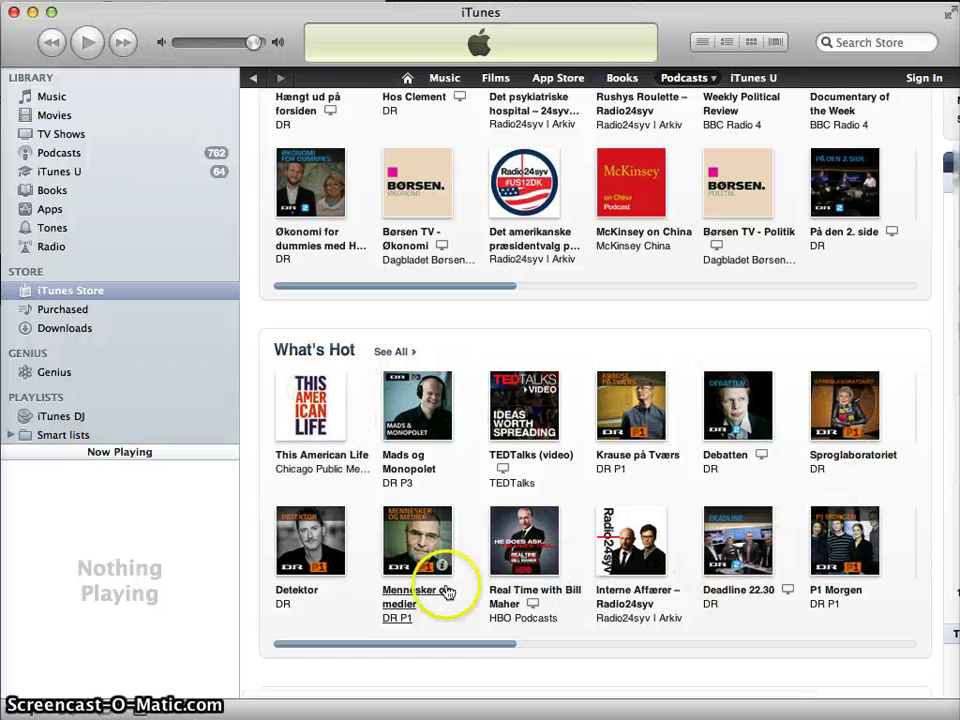
scroll(378, 498, "up", 1)
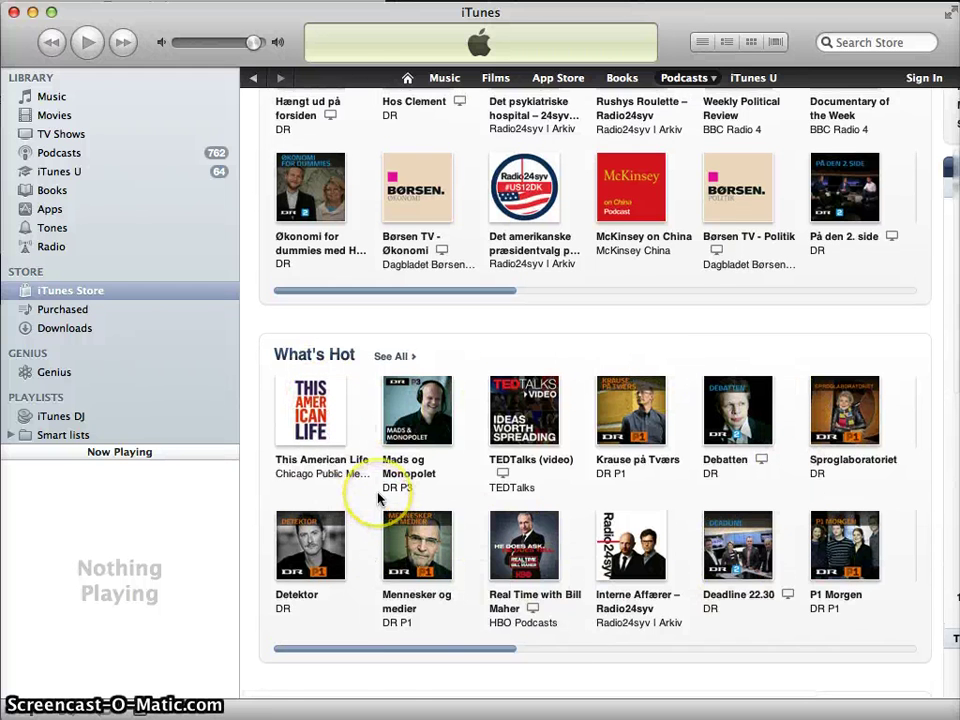
scroll(378, 498, "up", 6)
scroll(686, 364, "down", 1)
scroll(724, 326, "right", 6)
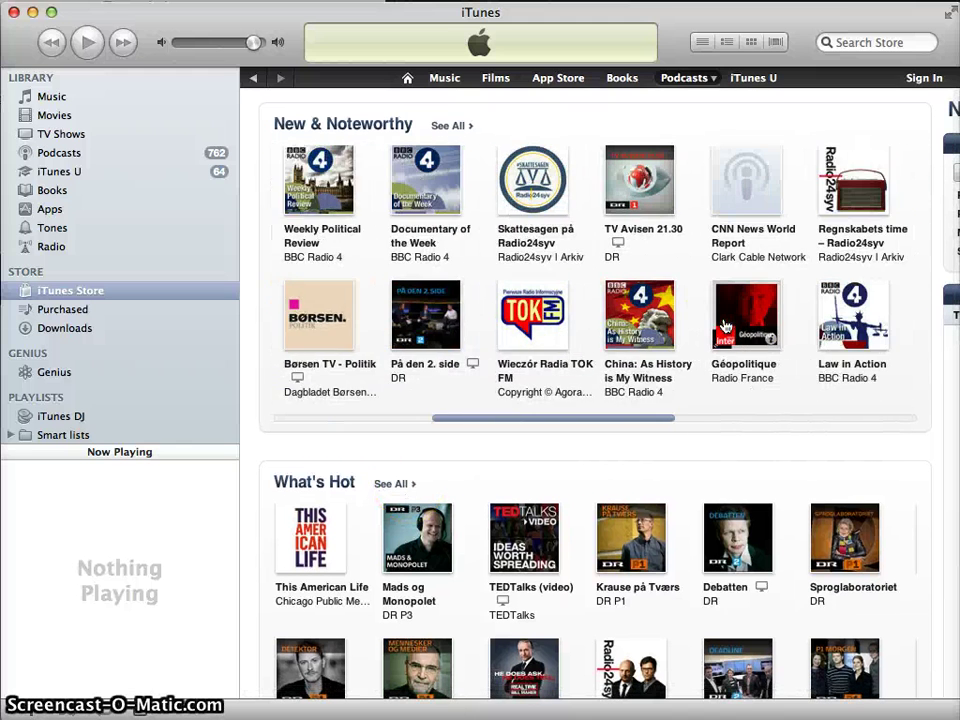
scroll(724, 326, "right", 8)
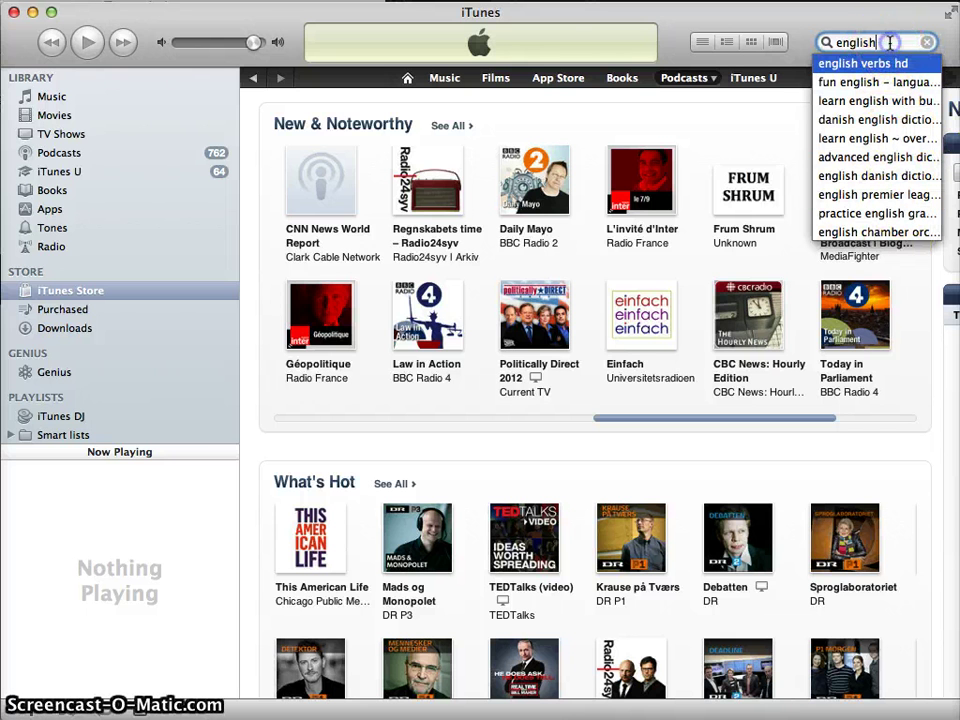
Run the 'english verbs hd' search, then search the Store for just 'english'.
key("Return")
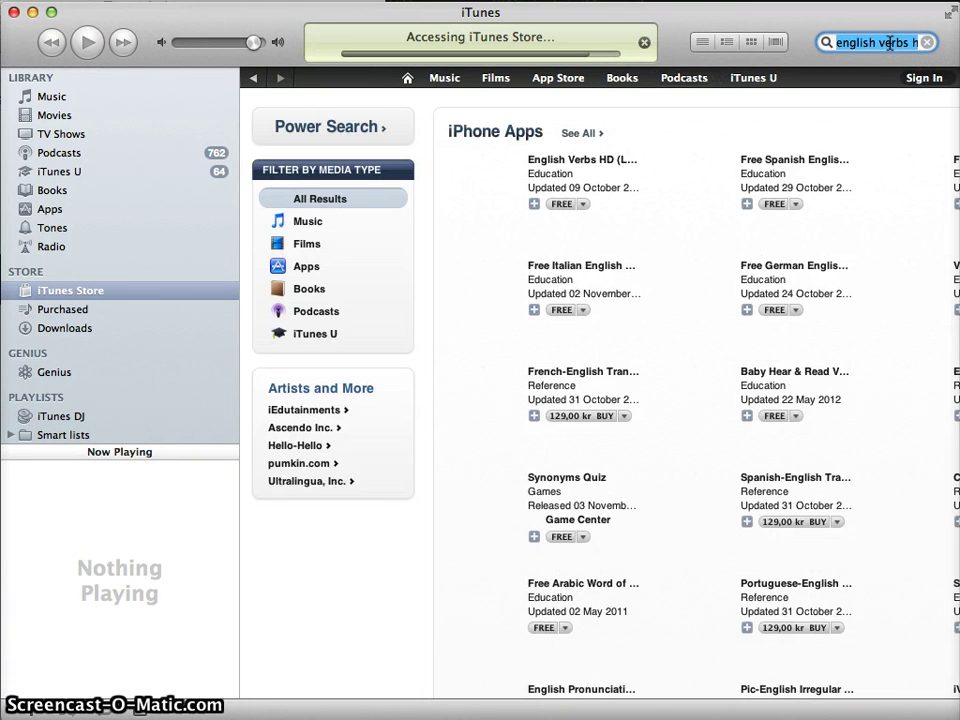
type("english")
key("Return")
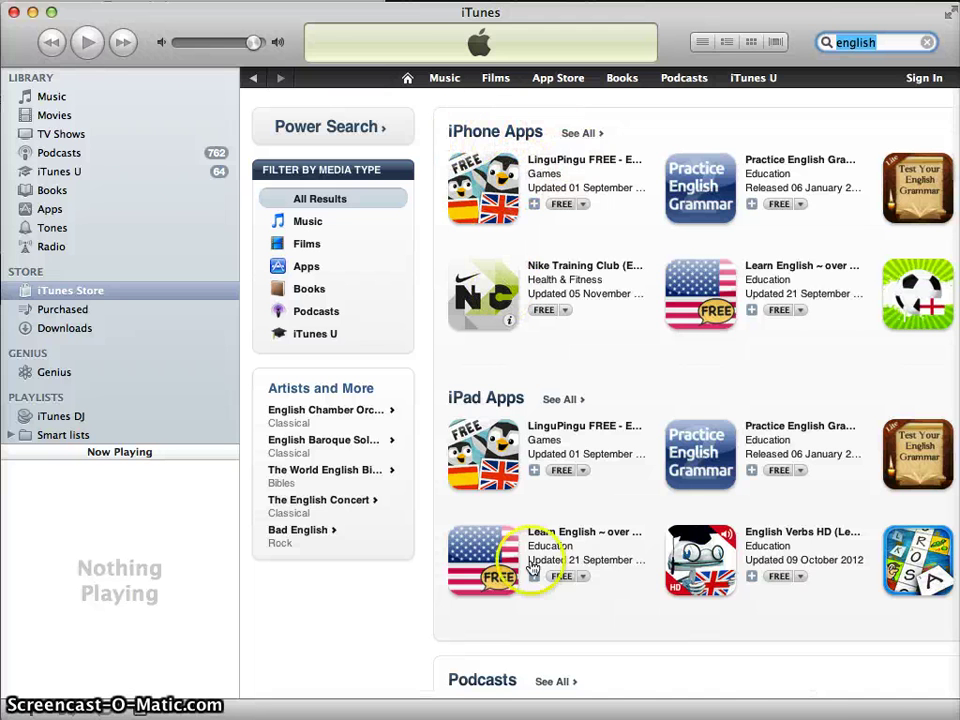
scroll(611, 495, "down", 10)
scroll(606, 495, "up", 10)
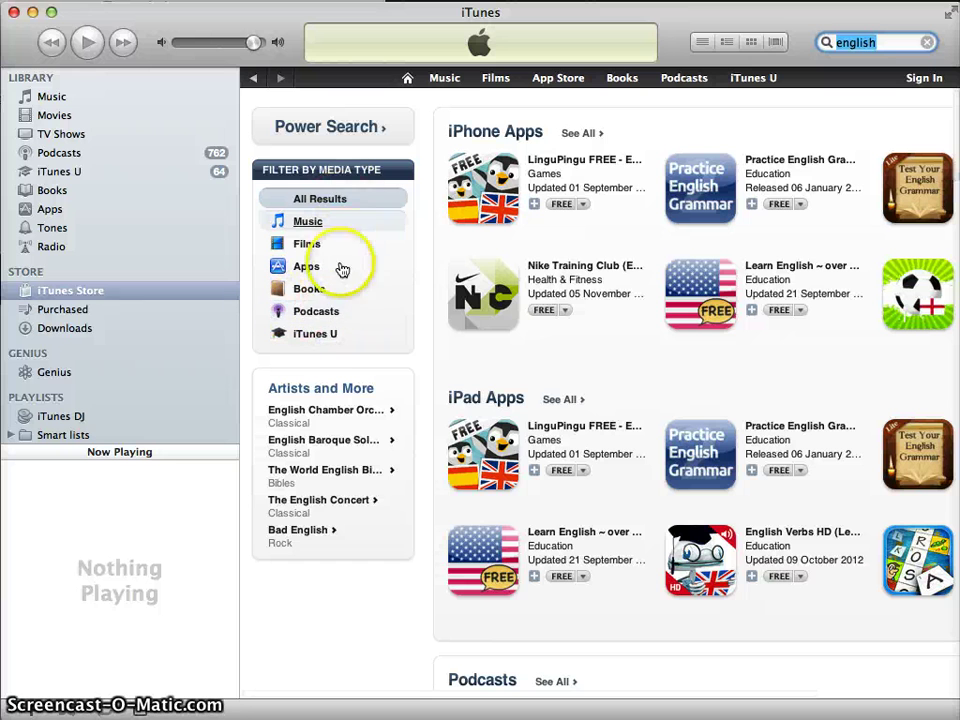
left_click(329, 316)
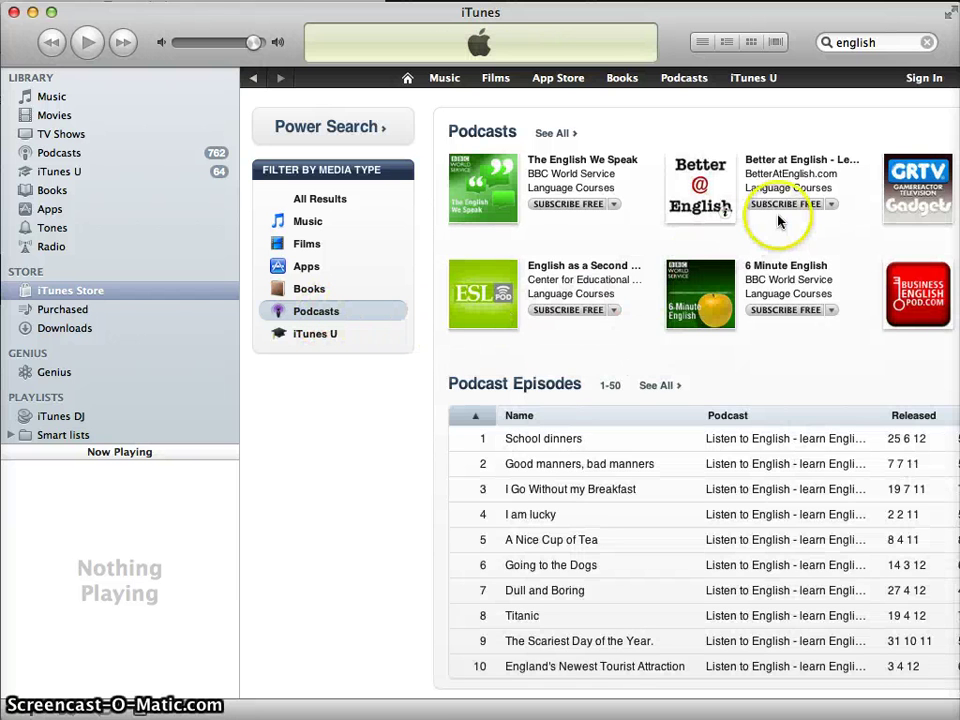
scroll(776, 214, "right", 5)
scroll(778, 220, "right", 8)
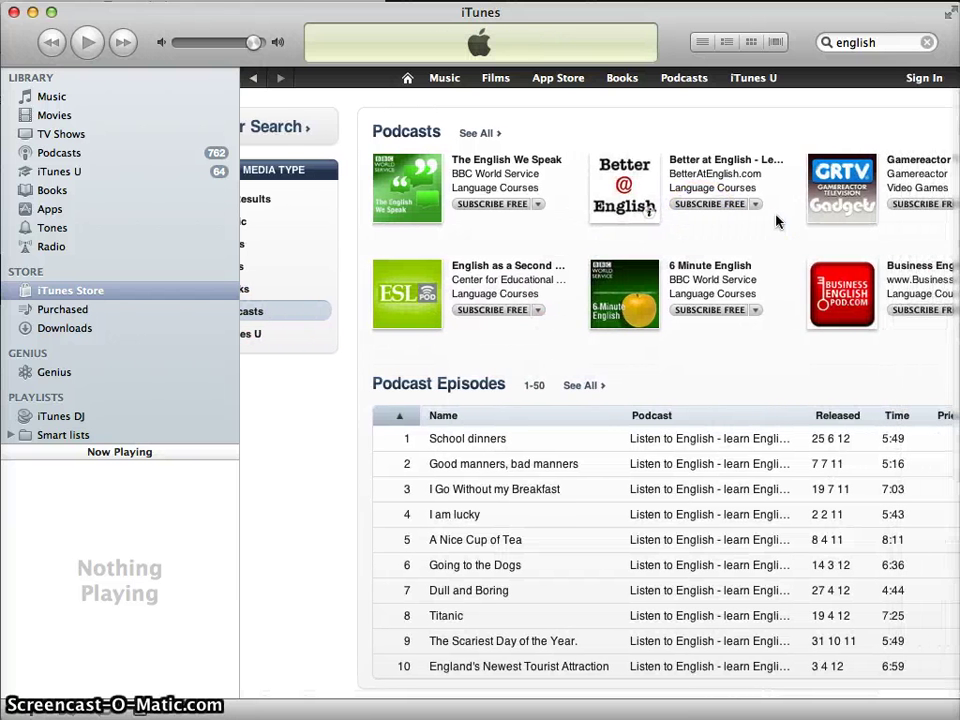
scroll(778, 220, "right", 3)
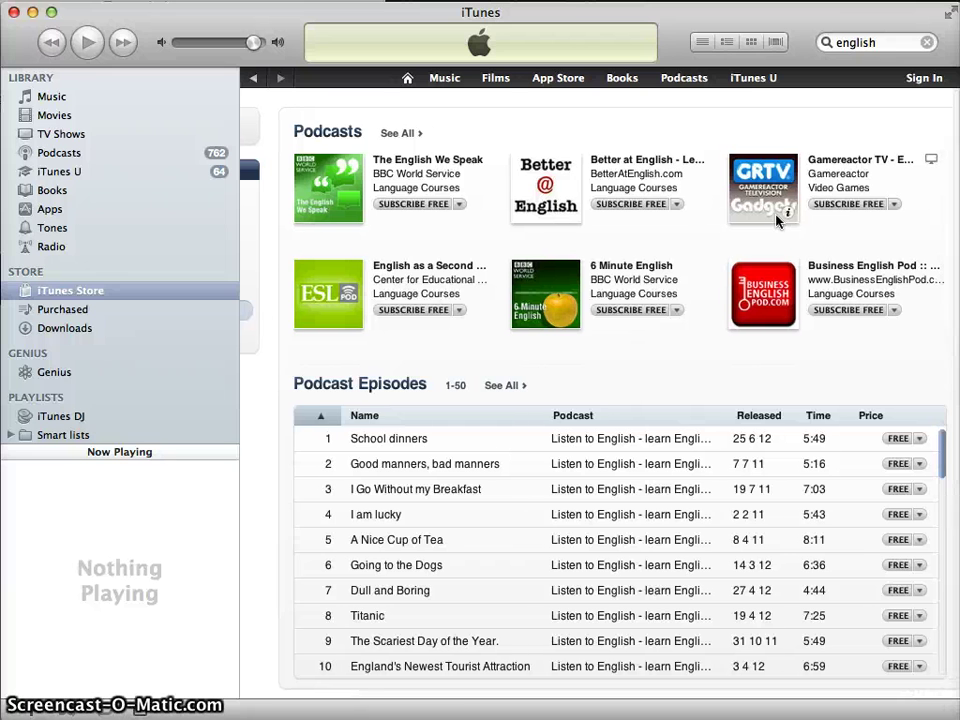
left_click(411, 217)
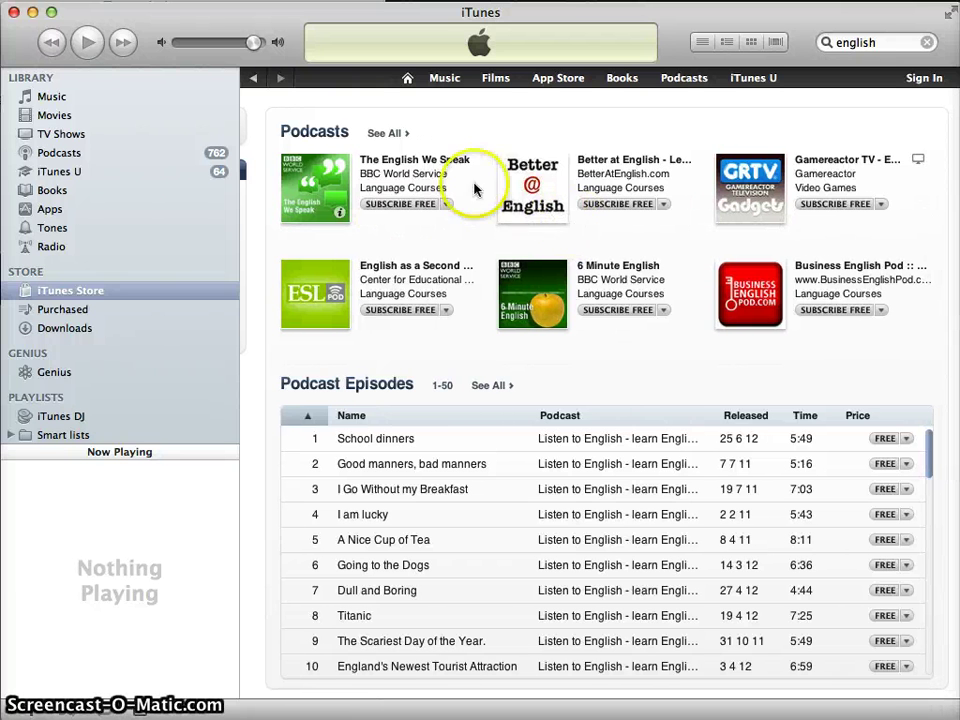
left_click(403, 134)
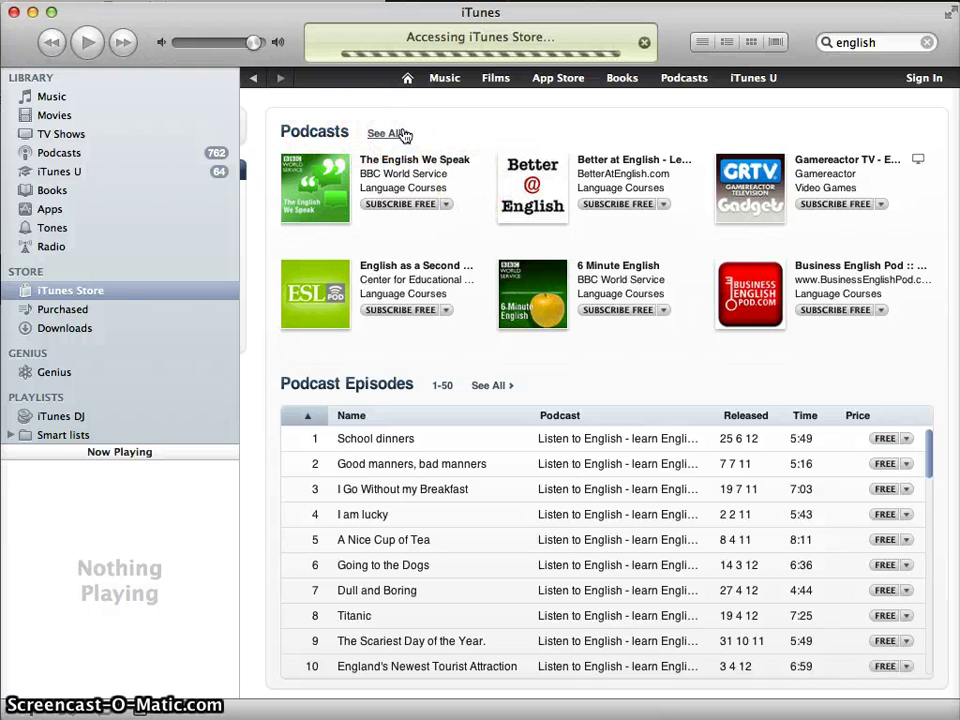
scroll(555, 333, "down", 5)
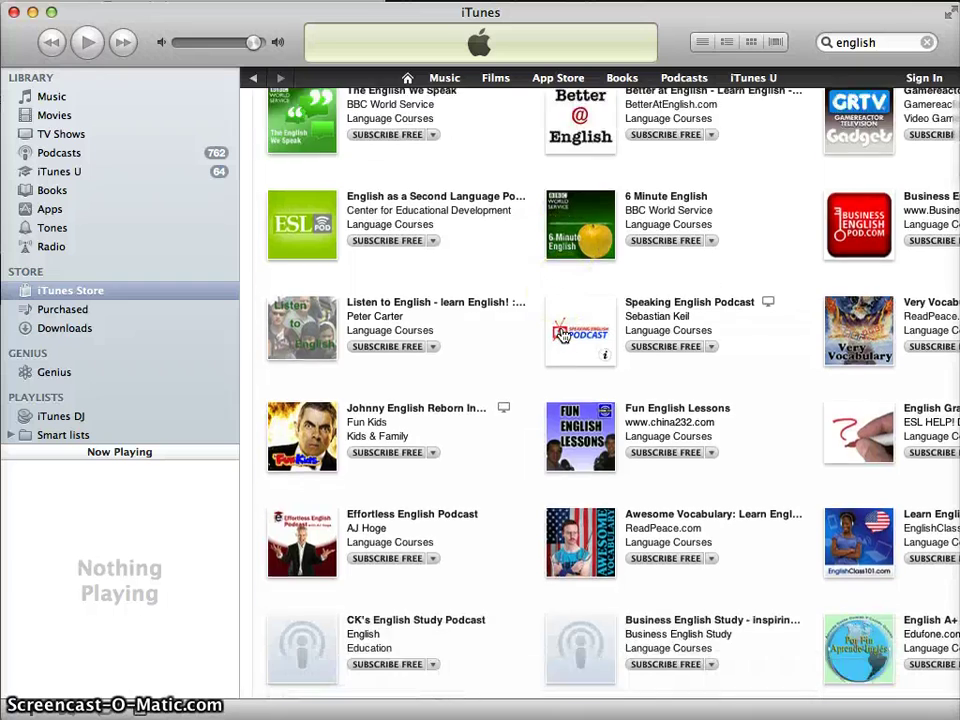
scroll(564, 336, "down", 8)
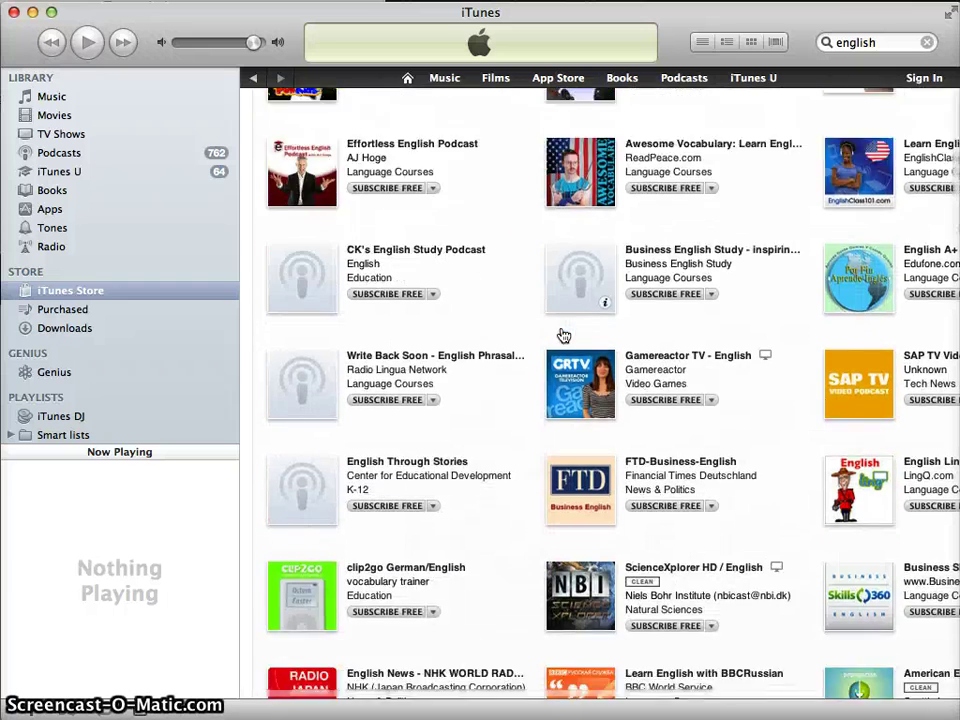
scroll(563, 335, "down", 12)
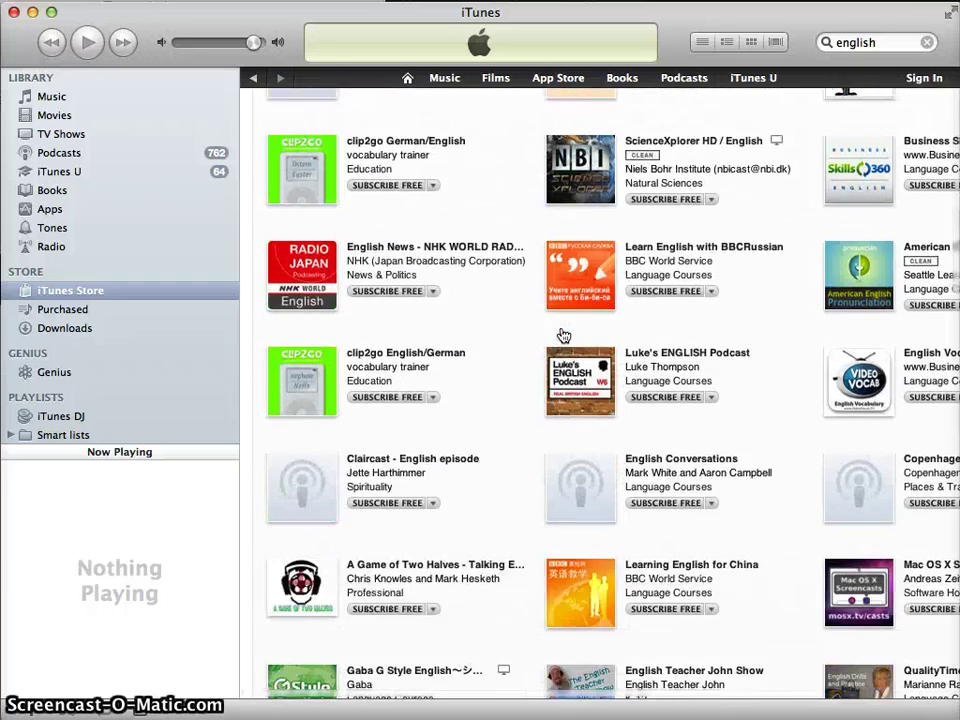
scroll(562, 335, "down", 6)
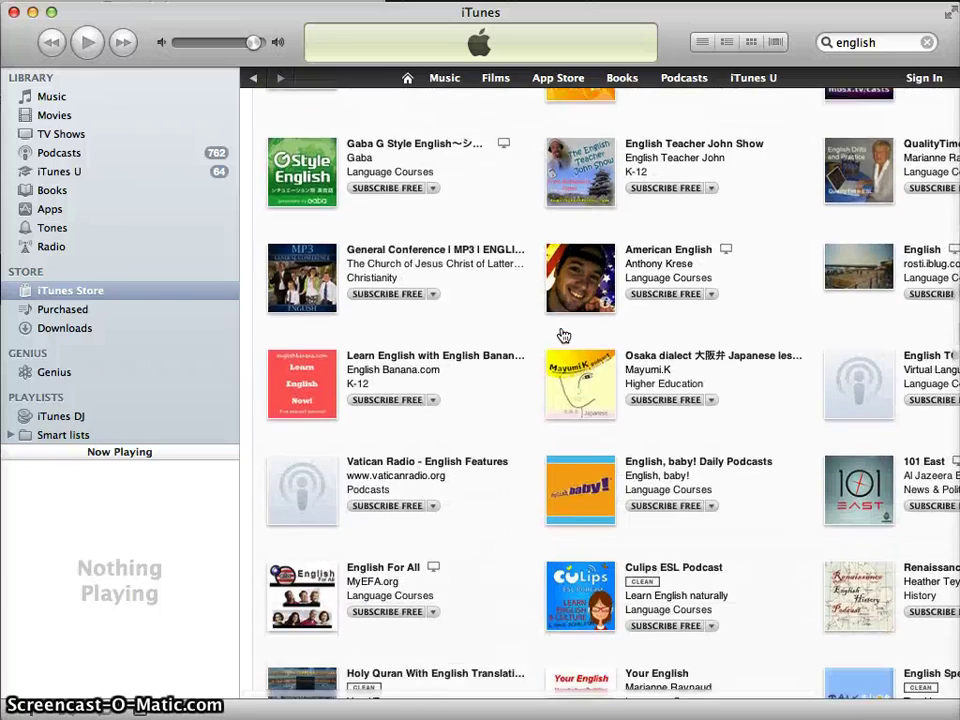
scroll(562, 335, "down", 8)
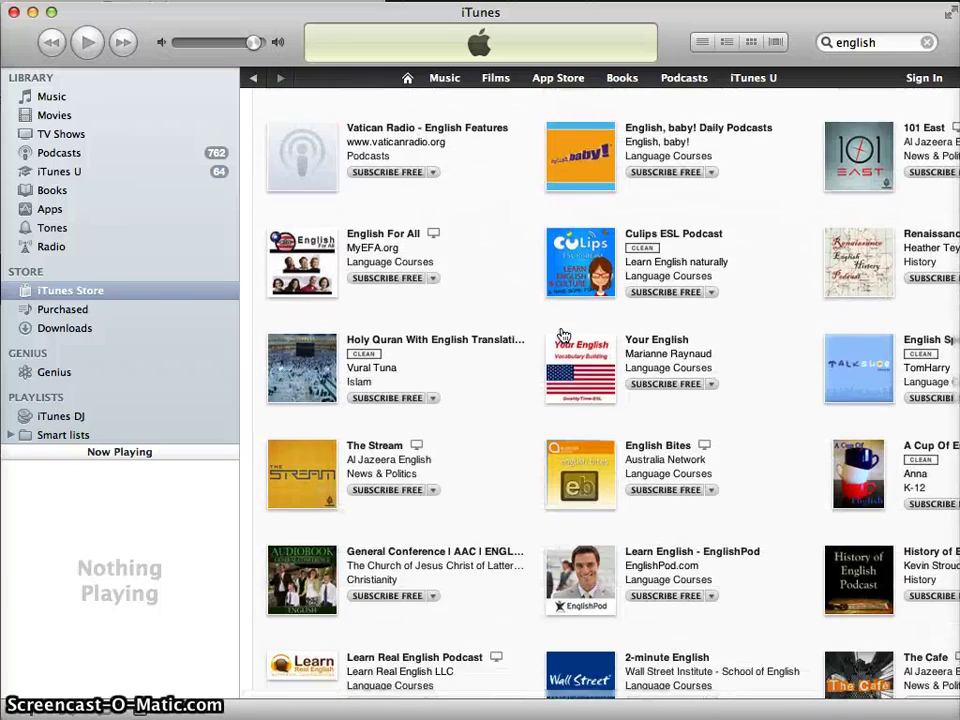
scroll(562, 335, "down", 3)
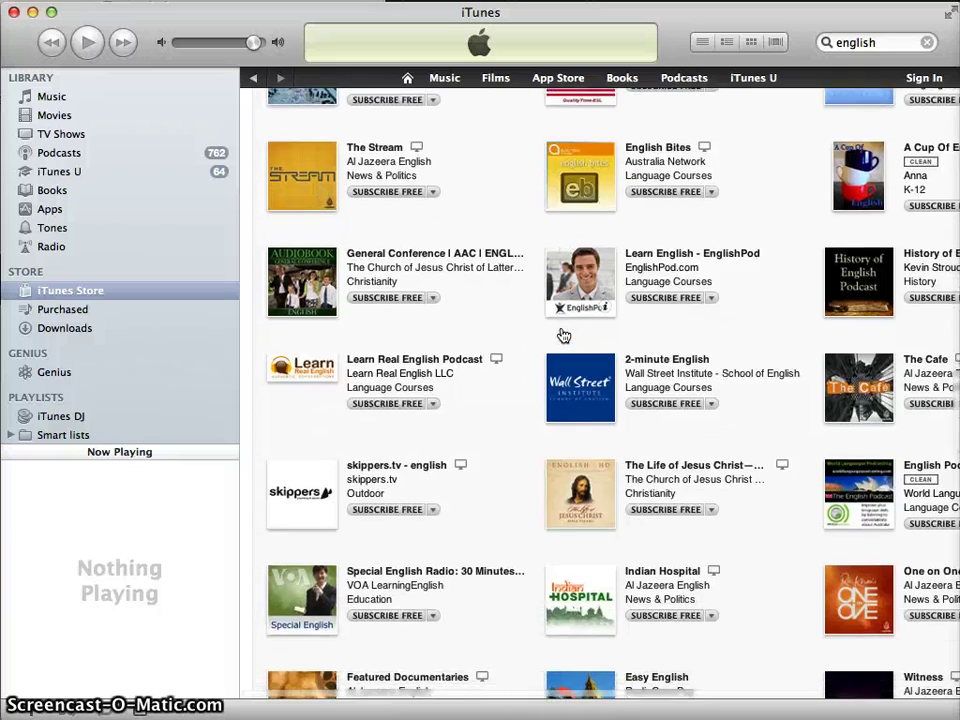
scroll(562, 335, "up", 15)
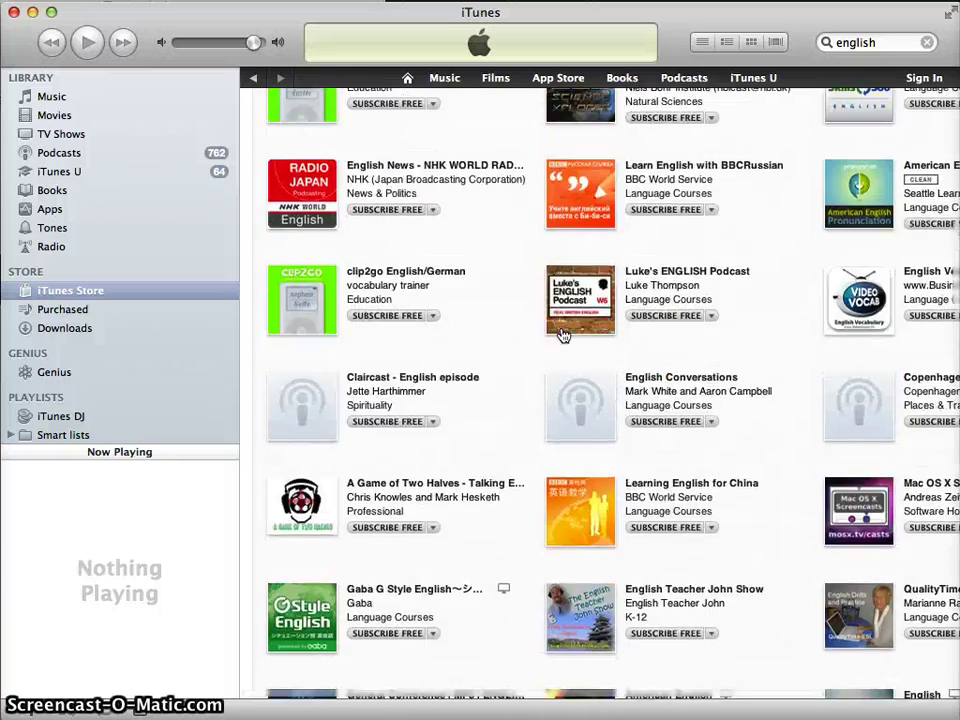
left_click(879, 150)
Search the Store for 'horses' and filter the results to Podcasts only.
left_click(868, 40)
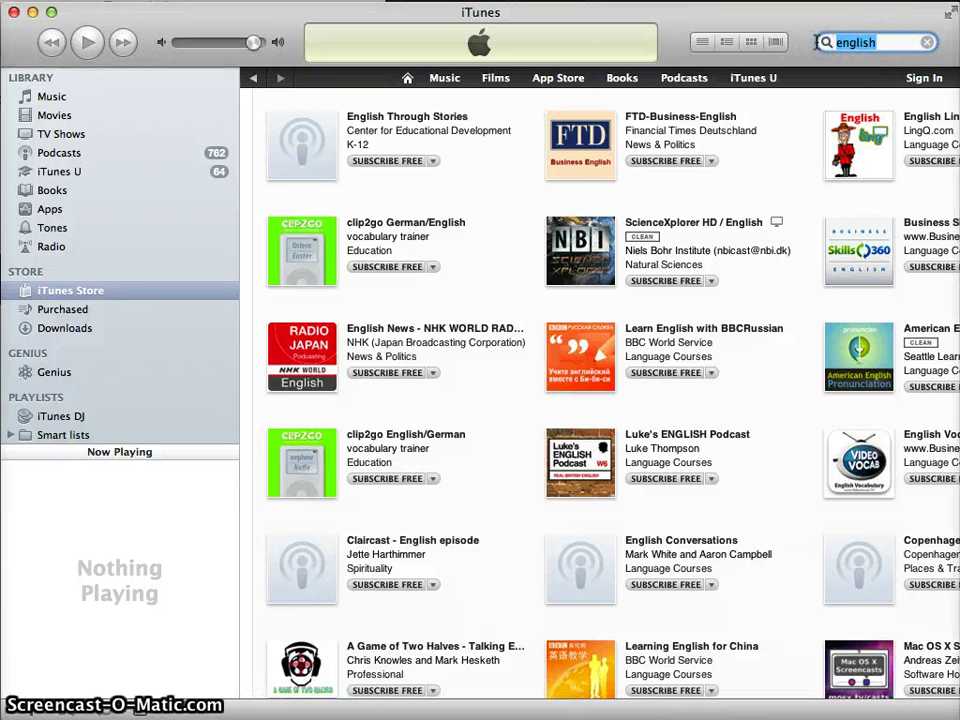
type("horses")
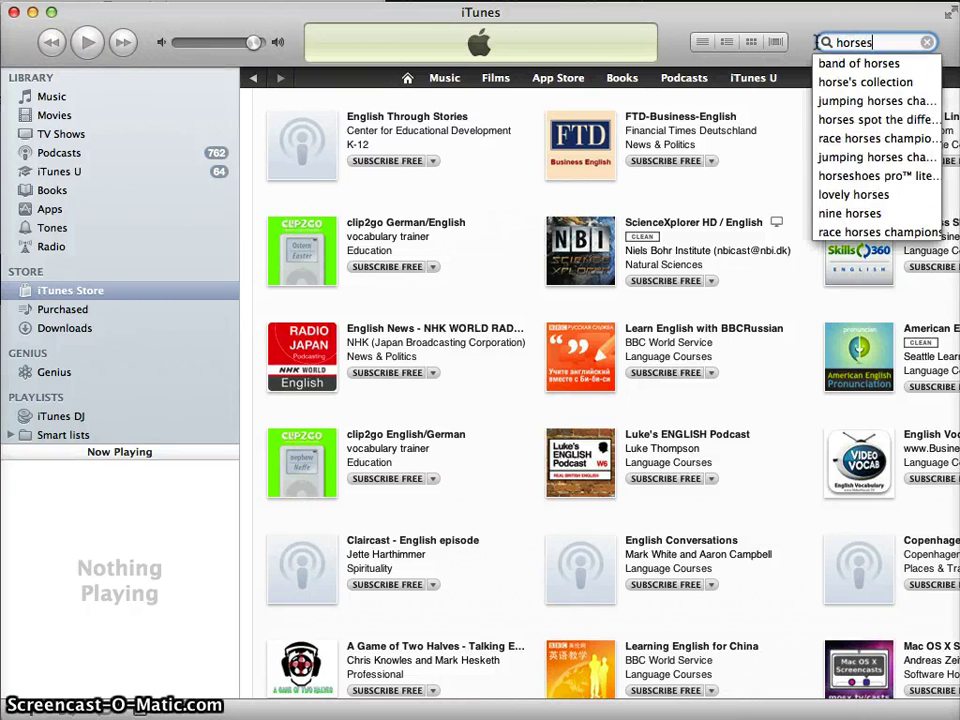
key("Return")
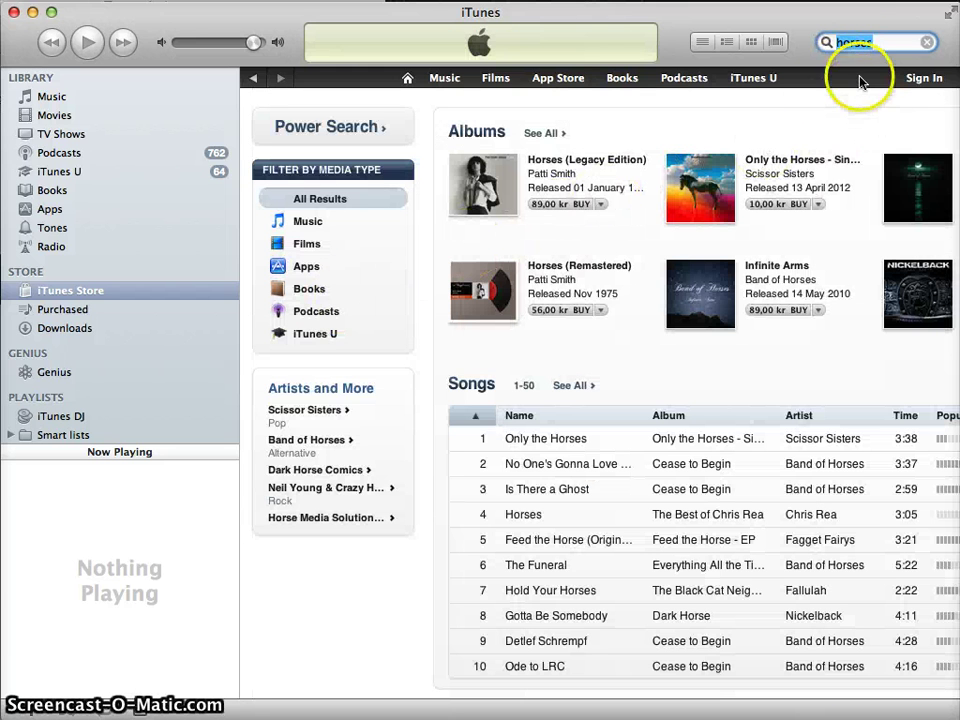
left_click(301, 318)
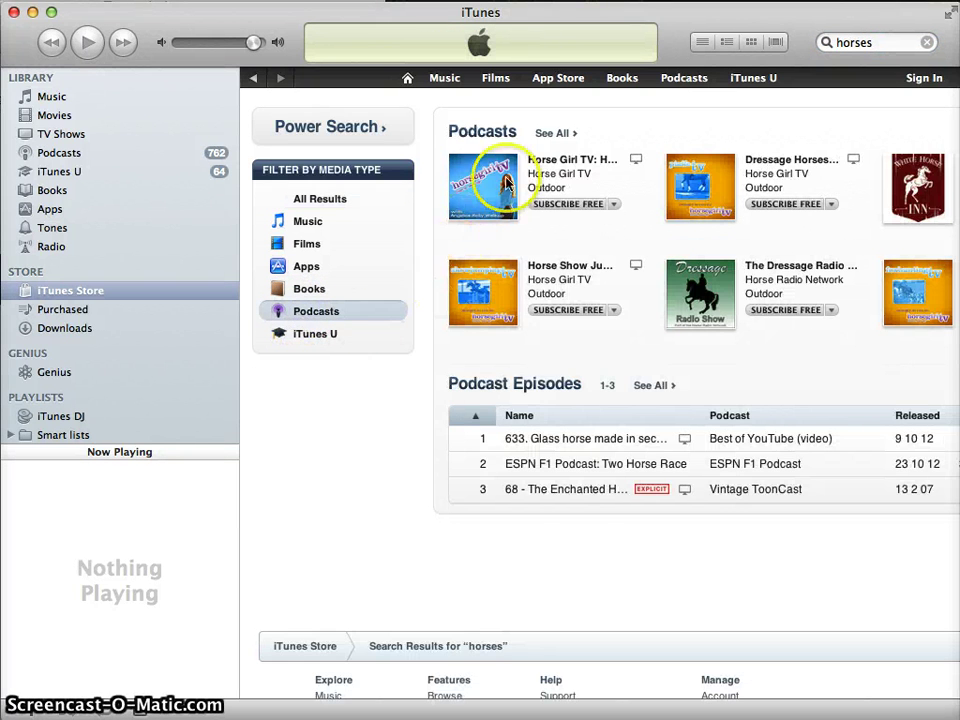
Expand to the full All Podcasts list for 'horses' and scroll down through it.
left_click(565, 134)
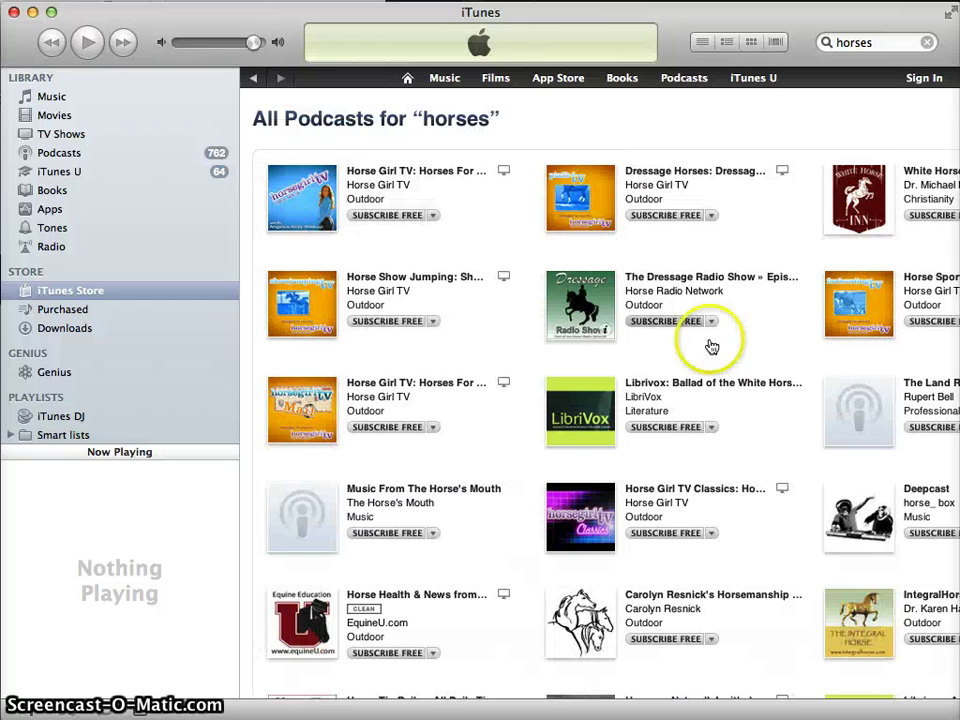
scroll(724, 374, "down", 3)
scroll(727, 376, "down", 5)
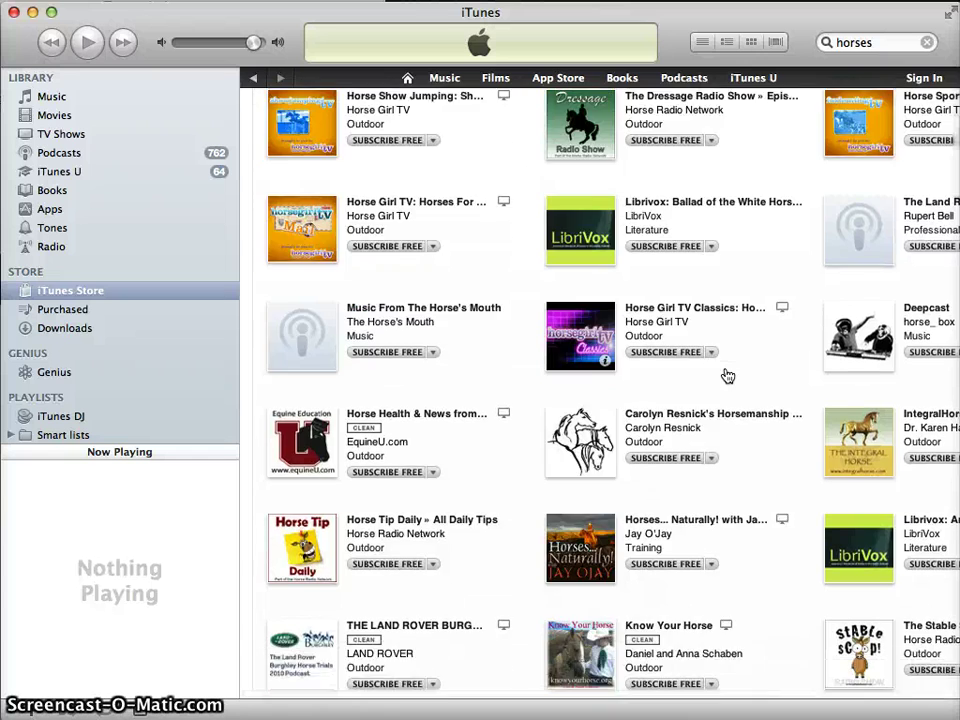
scroll(727, 376, "down", 5)
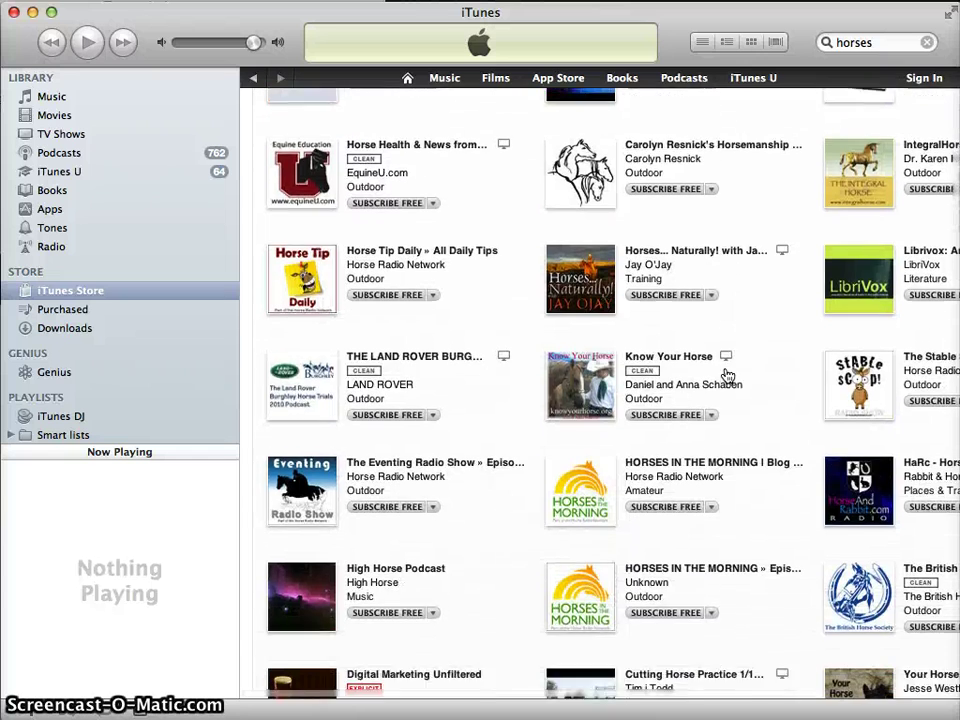
scroll(727, 376, "down", 5)
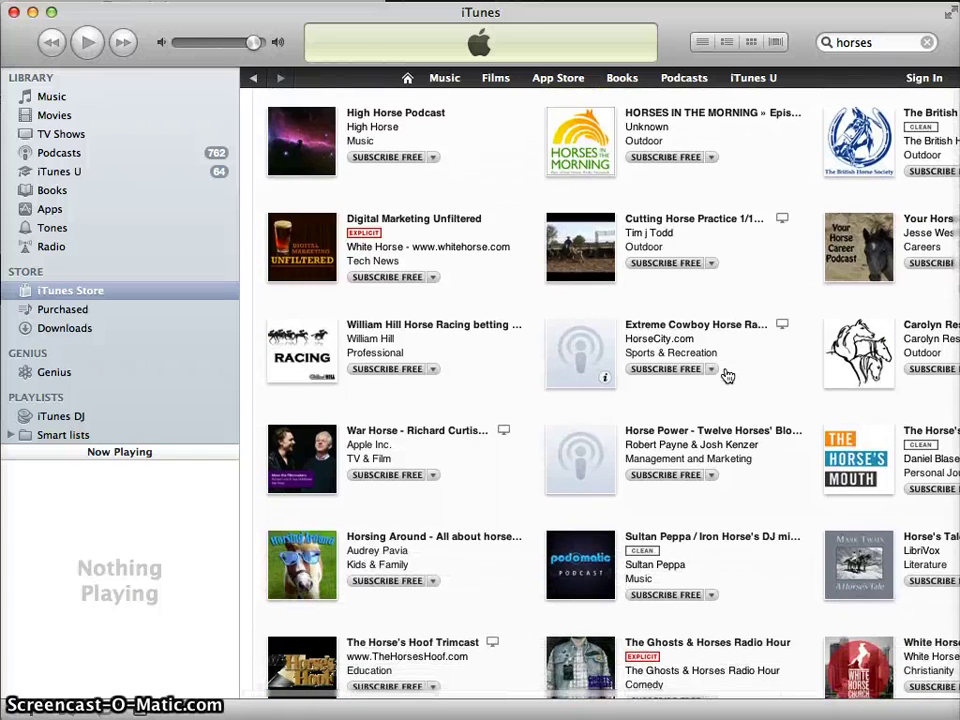
scroll(727, 376, "down", 1)
scroll(727, 376, "down", 4)
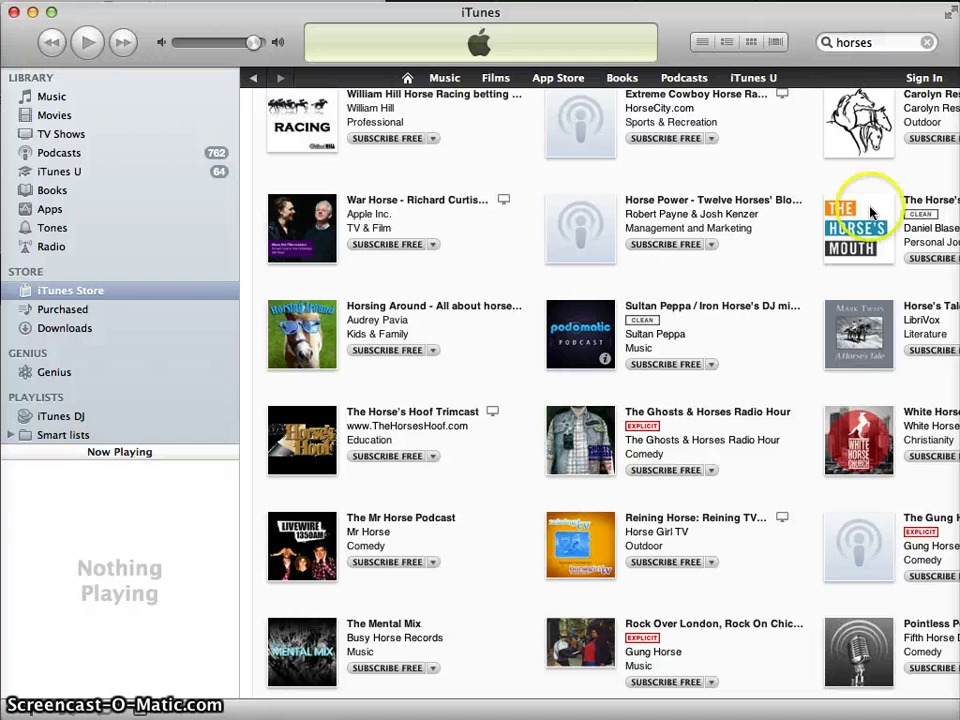
Scroll back through the list and open Carolyn Resnick's Horsemanship Blog podcast.
scroll(721, 214, "up", 4)
scroll(721, 214, "up", 12)
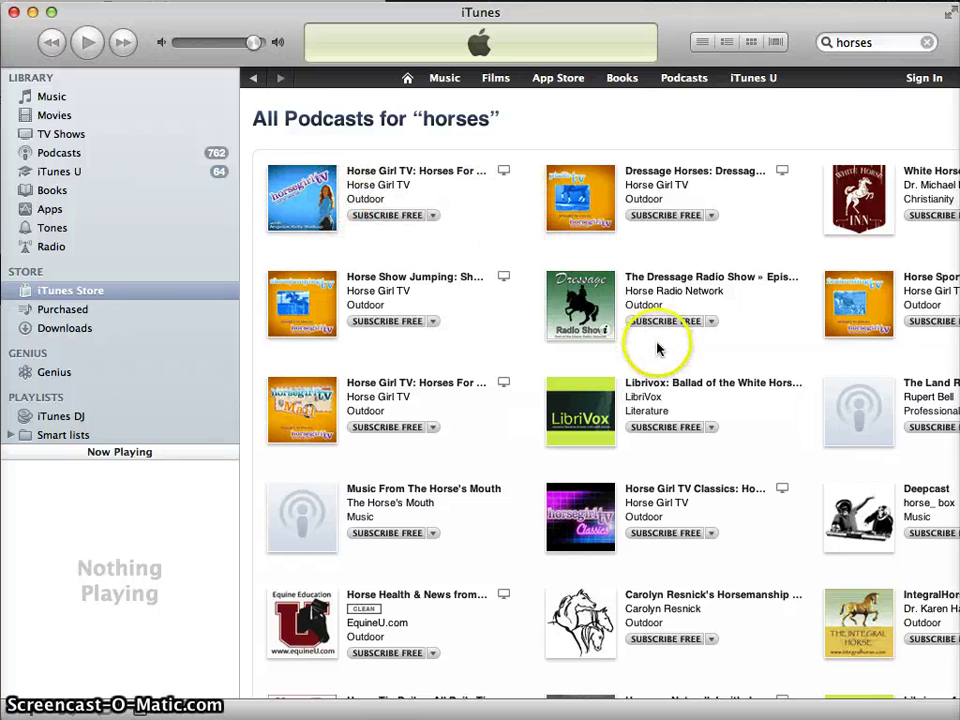
scroll(658, 381, "down", 2)
scroll(658, 385, "down", 1)
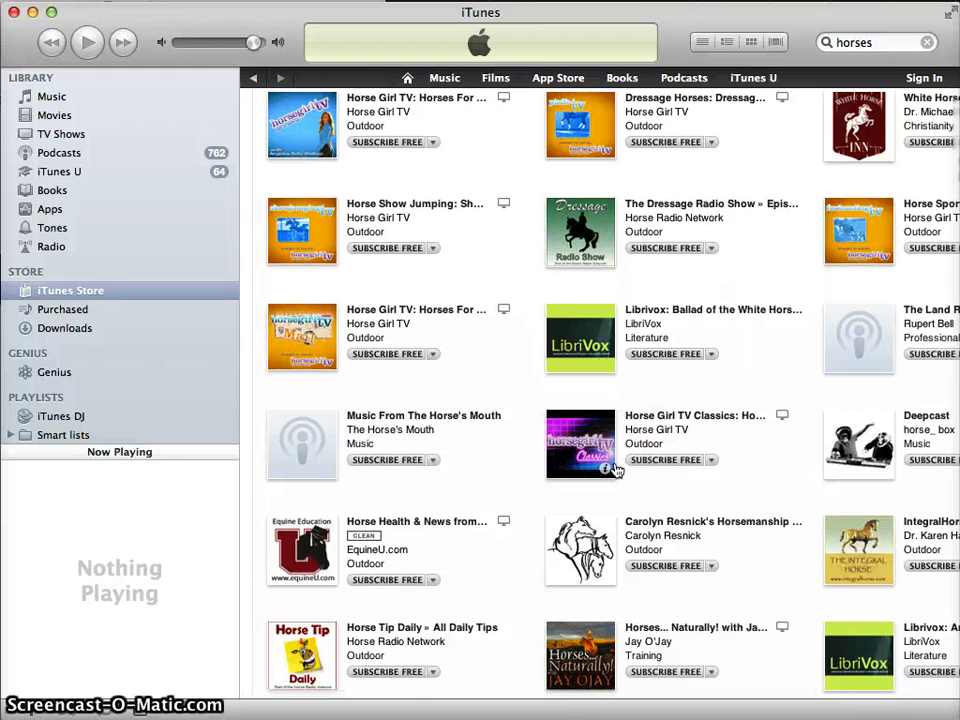
scroll(615, 467, "down", 1)
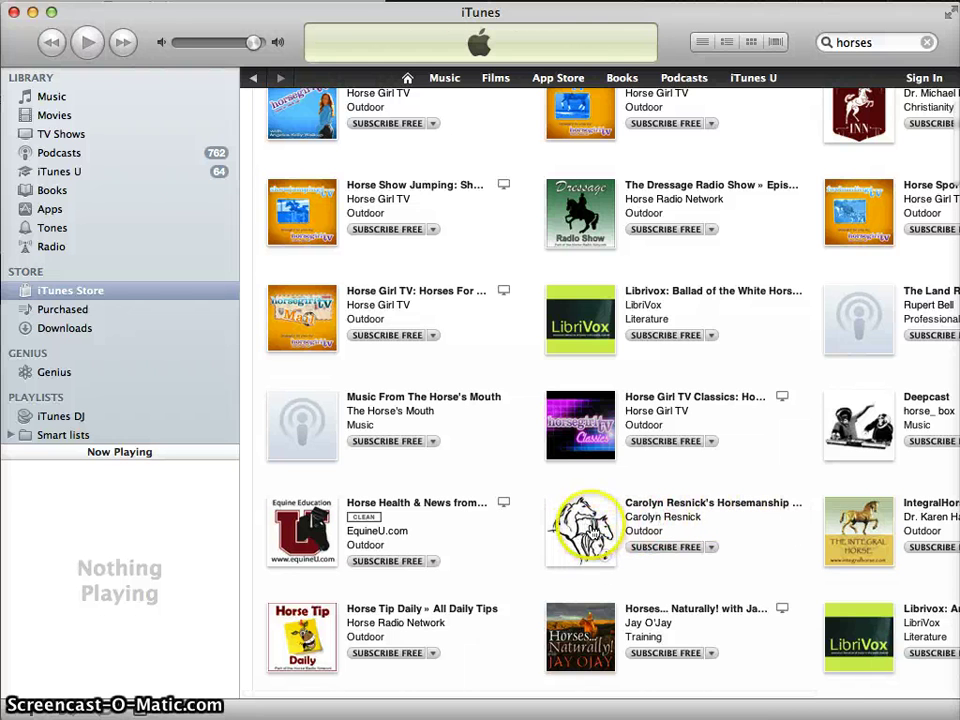
left_click(585, 525)
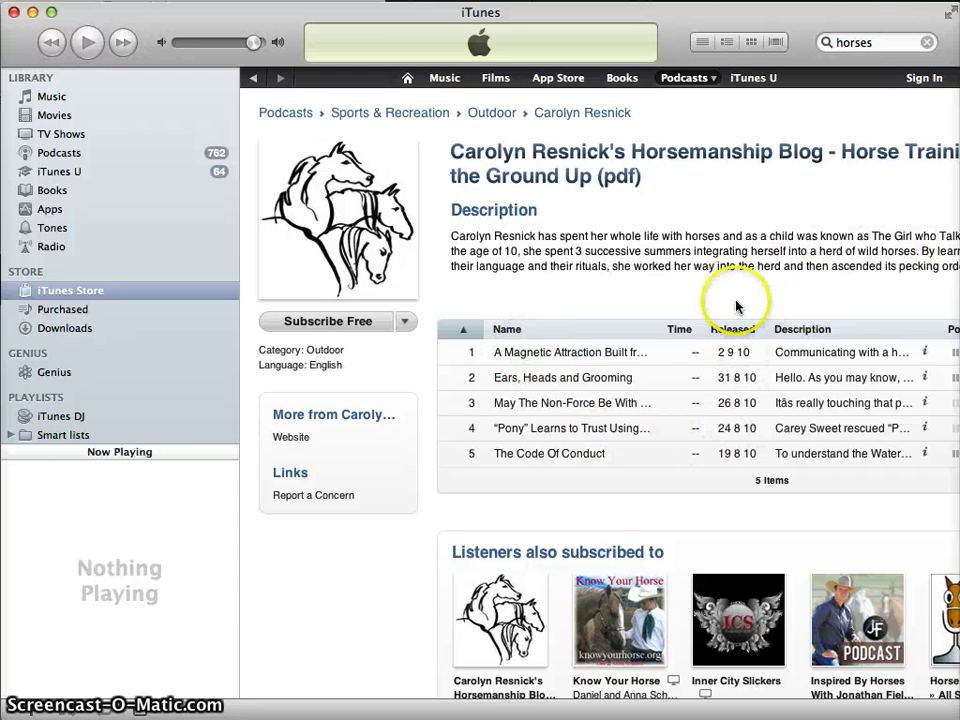
Scroll to the episodes' Price column and open, then dismiss, the first episode's FREE dropdown.
scroll(739, 306, "right", 3)
scroll(739, 306, "right", 3)
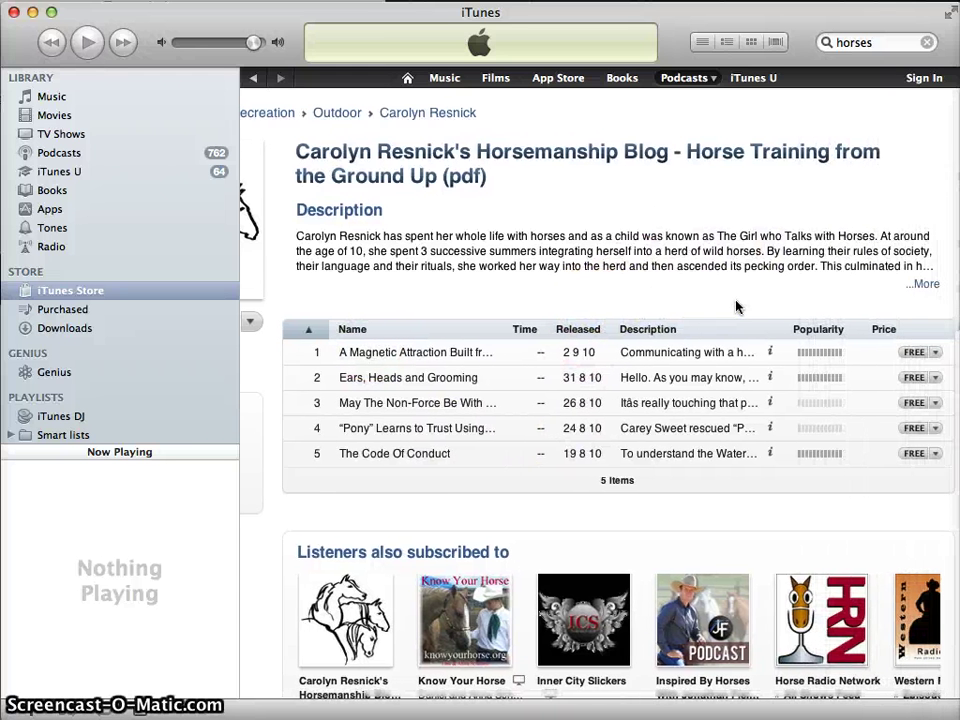
left_click(937, 354)
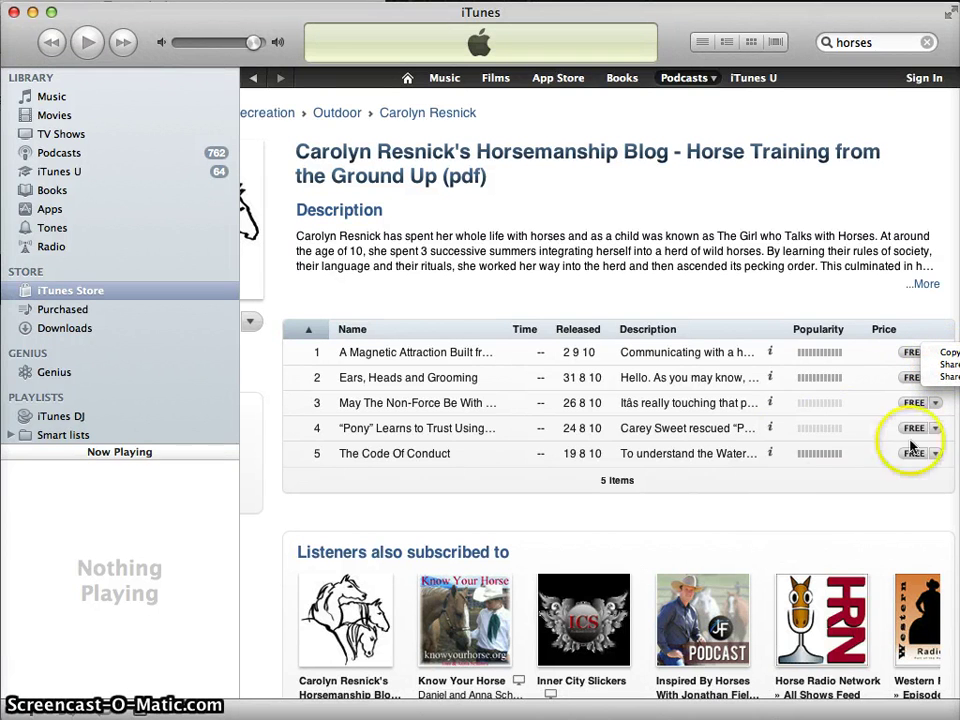
left_click(890, 335)
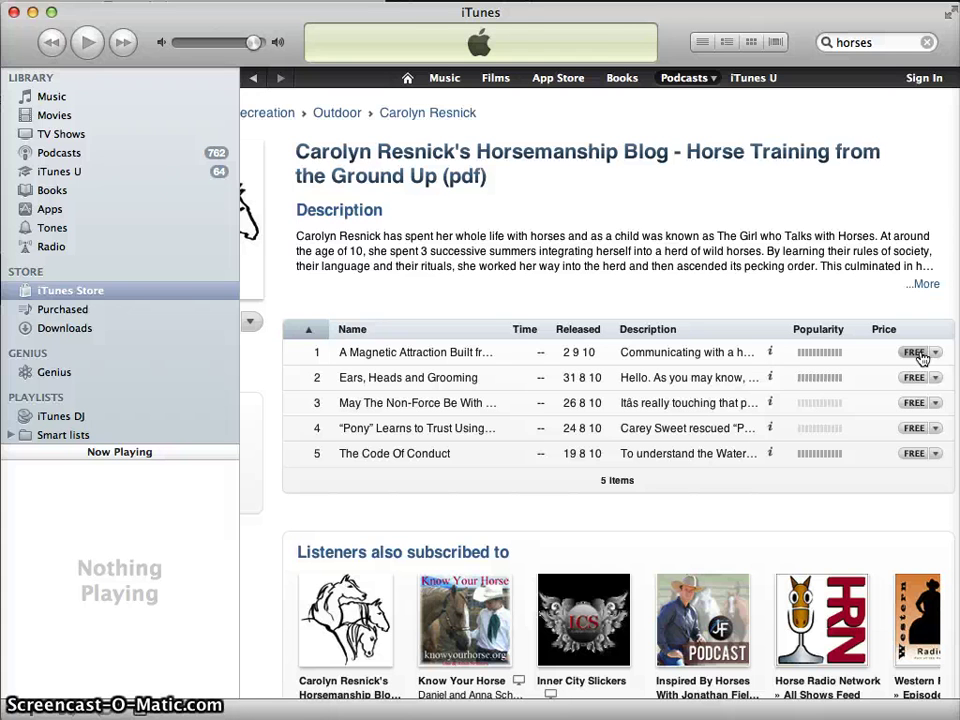
Download the free 'Ears, Heads and Grooming' episode after a first try on the top episode.
left_click(916, 352)
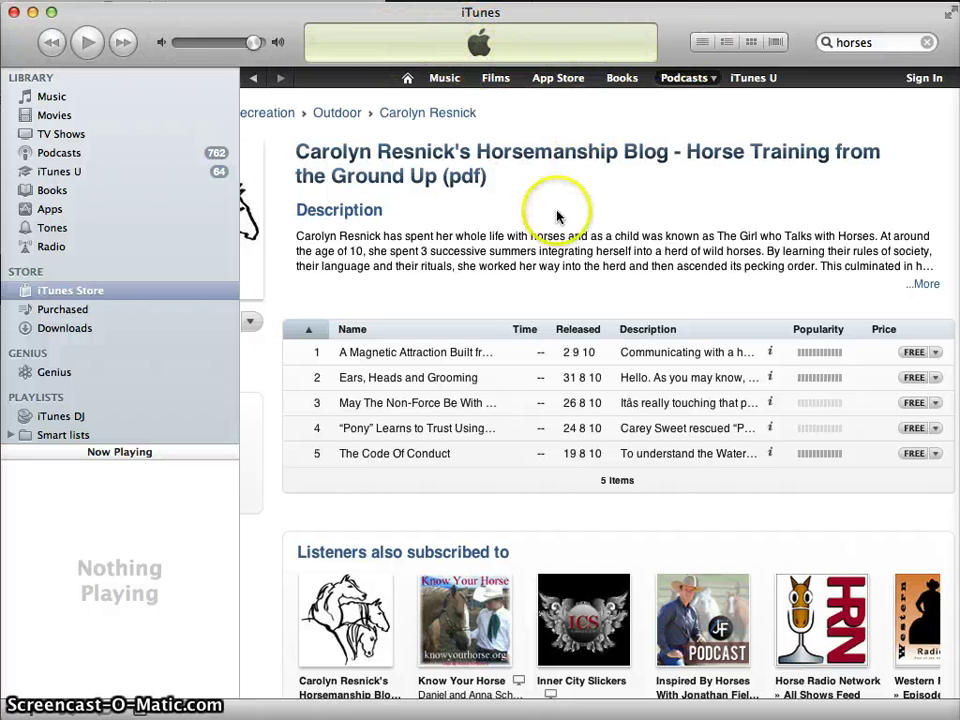
scroll(640, 340, "left", 2)
scroll(640, 340, "left", 2)
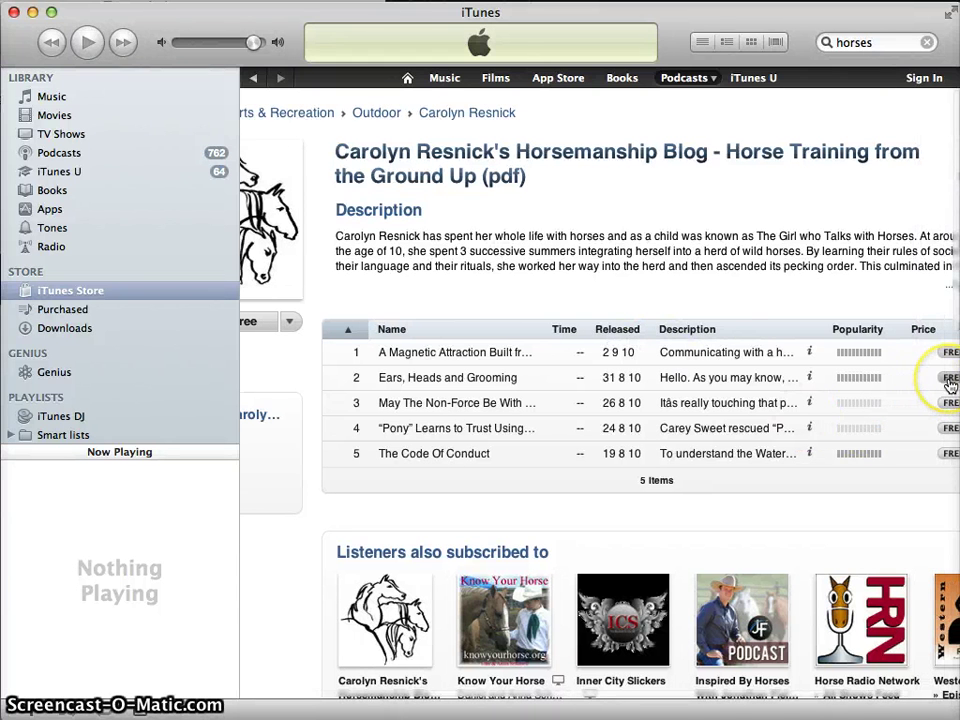
left_click(947, 378)
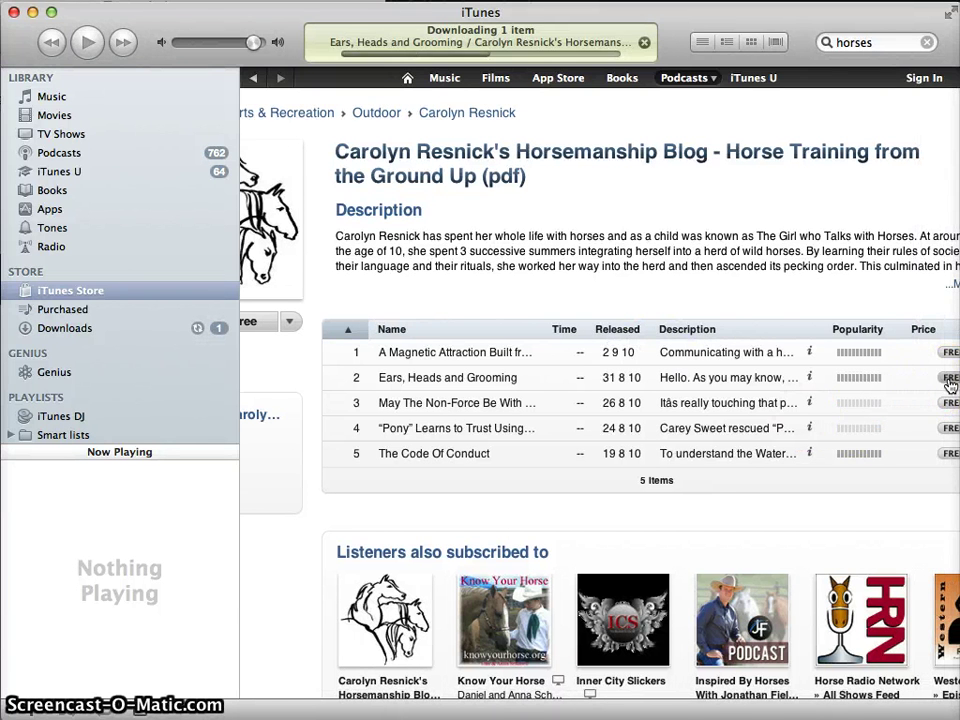
scroll(700, 368, "left", 3)
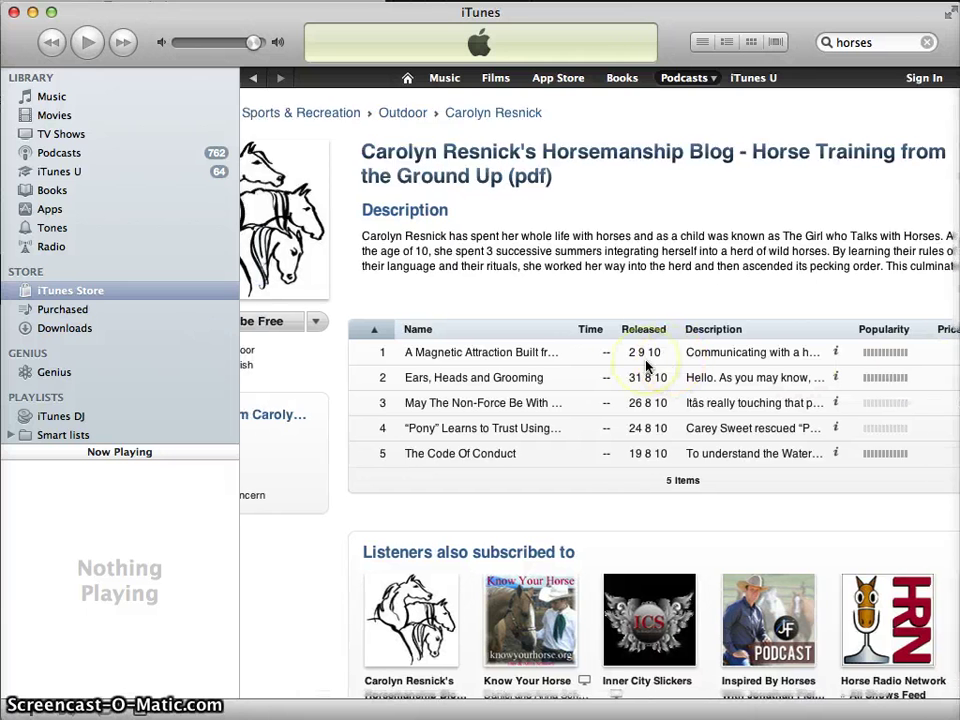
scroll(646, 367, "down", 3)
scroll(646, 367, "left", 3)
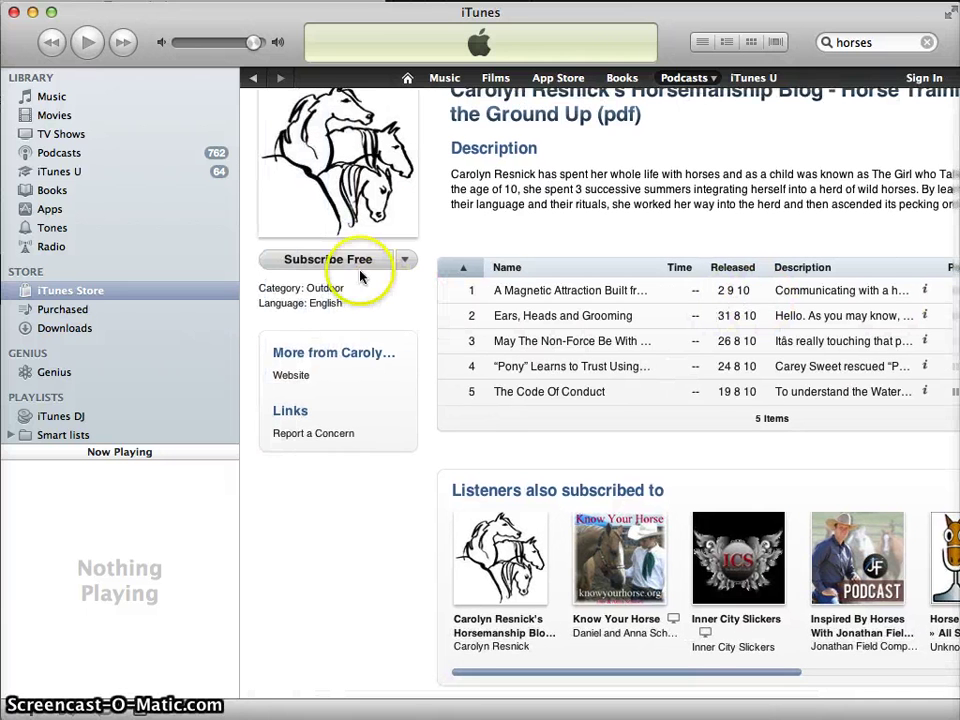
scroll(357, 271, "up", 3)
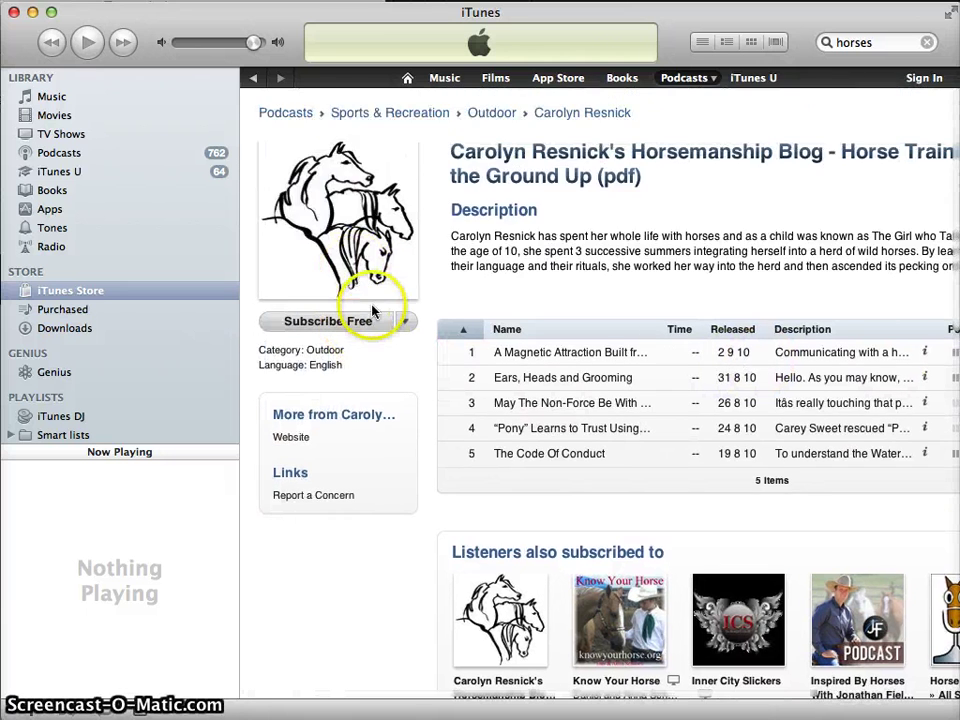
Subscribe free to Carolyn Resnick's Horsemanship Blog and confirm the subscription.
left_click(373, 323)
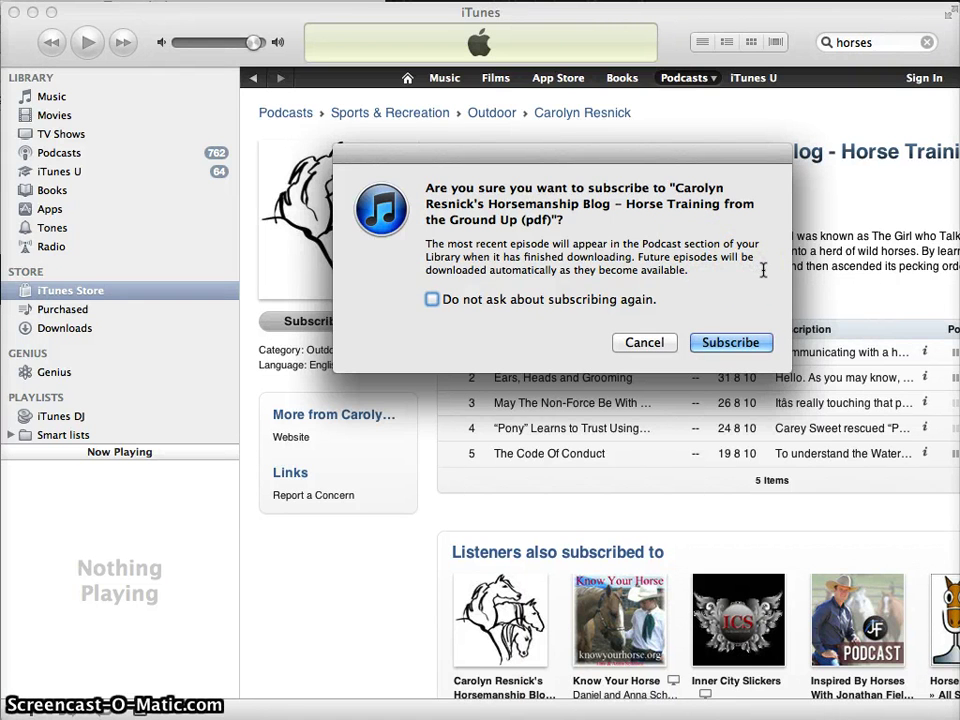
left_click(733, 344)
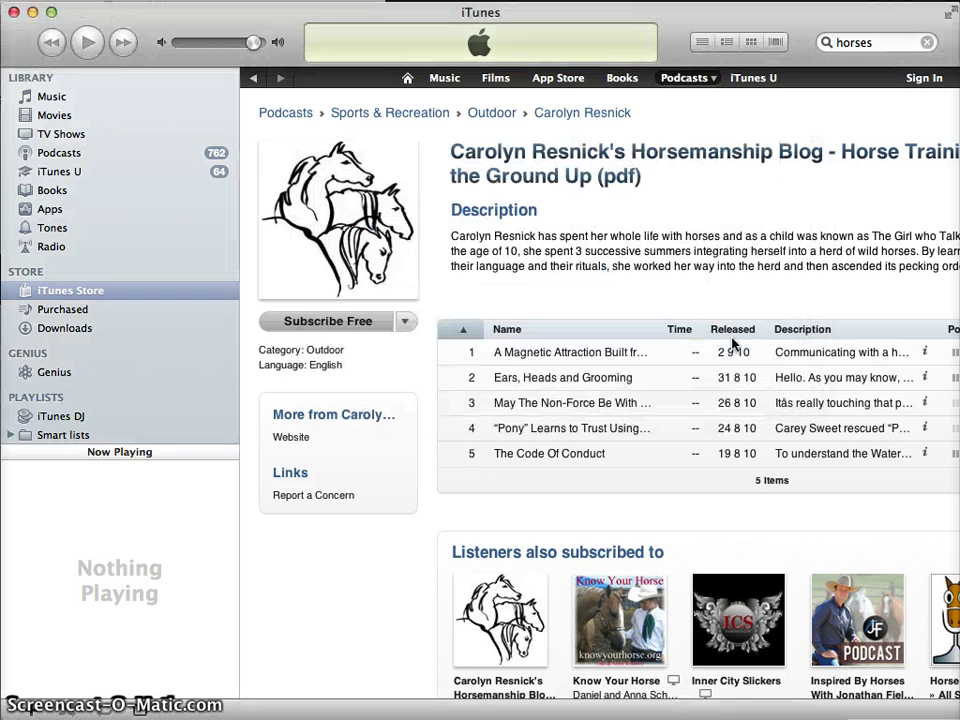